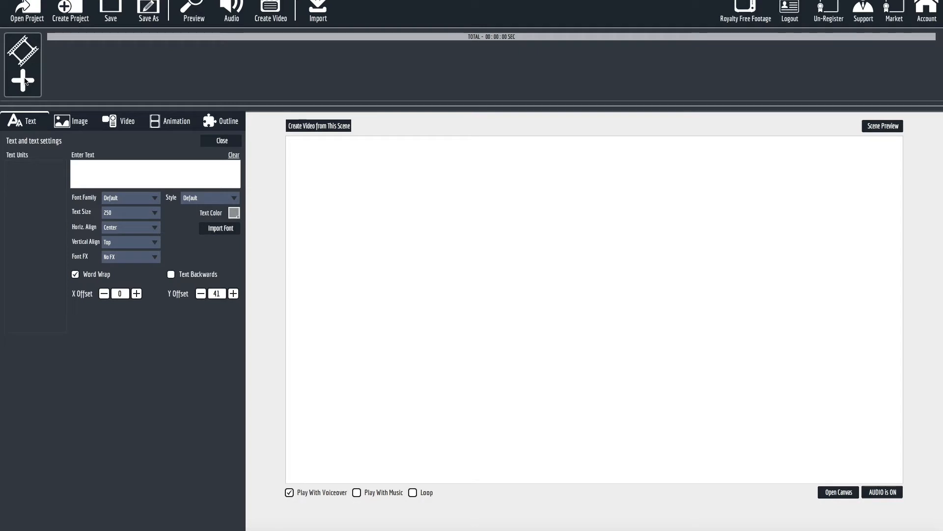
- Create a new scene and add the 1LineLarge slide from the MHD_TransparentTextV2 pack as an unsketched Explaindio slide
left_click(26, 87)
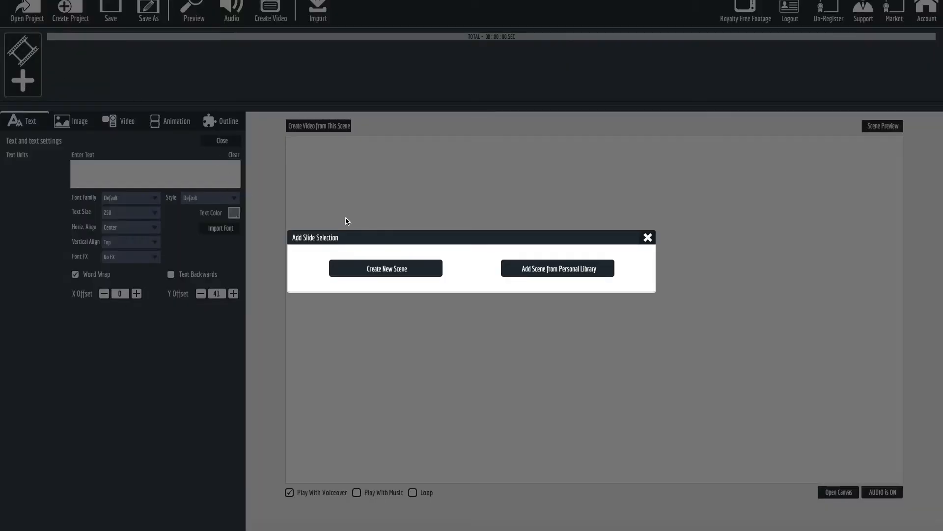
left_click(400, 274)
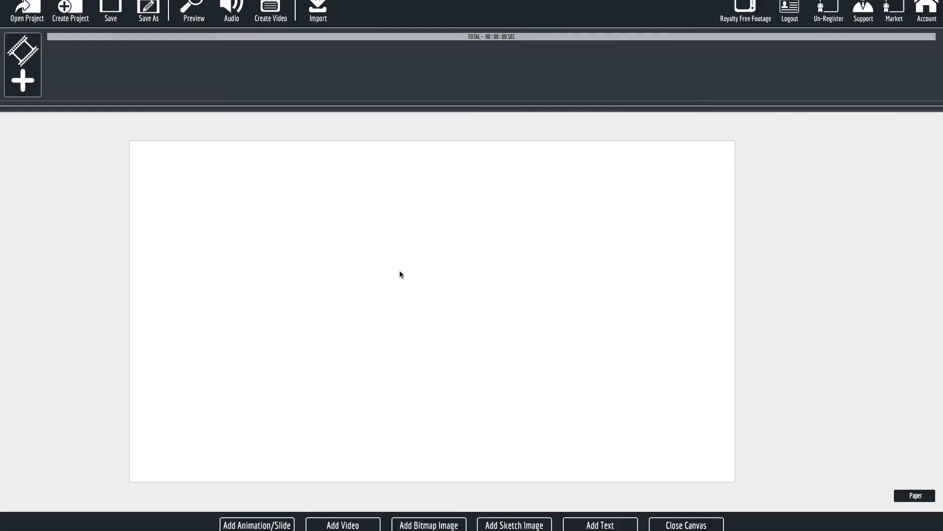
left_click(276, 526)
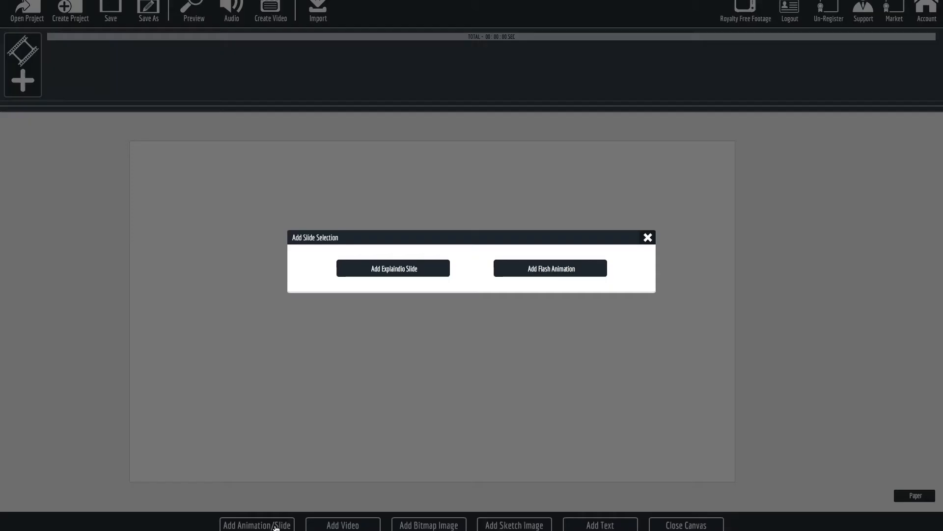
left_click(403, 271)
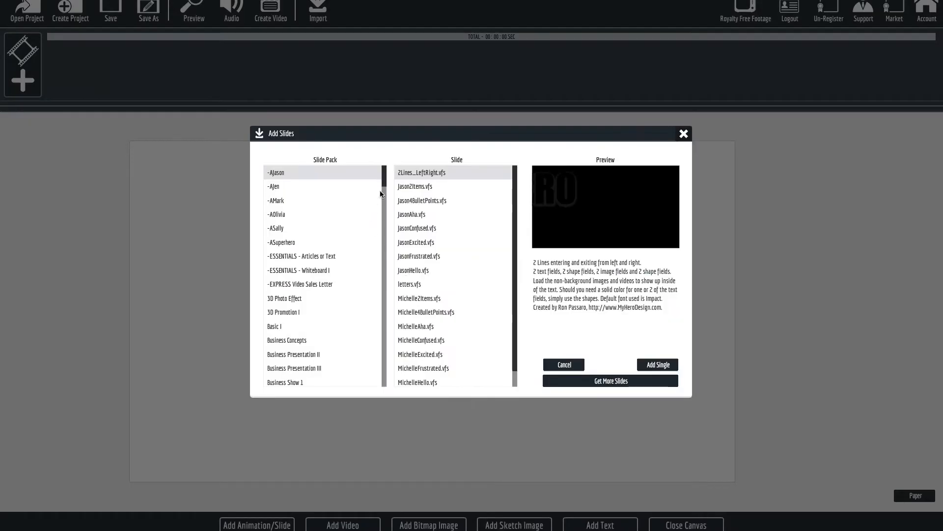
mouse_move(383, 256)
left_mouse_down()
mouse_move(383, 278)
mouse_move(383, 266)
left_mouse_up()
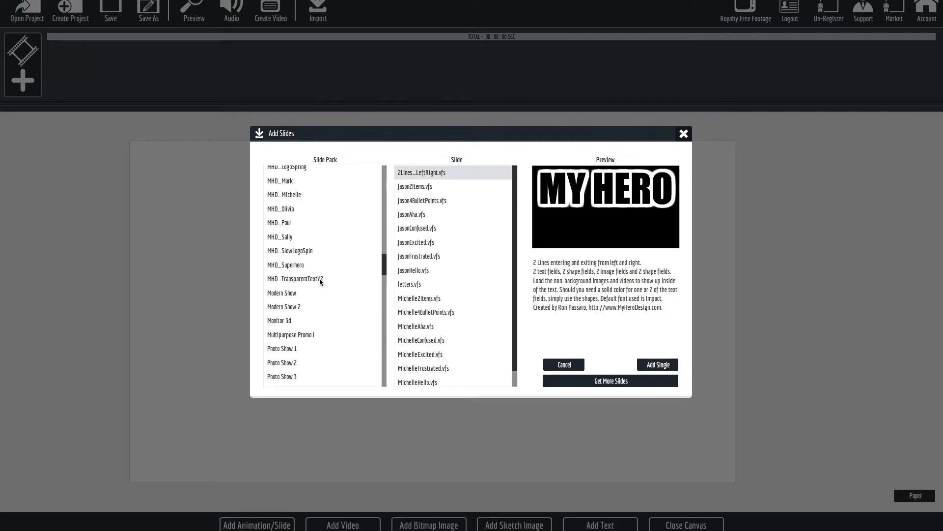
left_click(314, 278)
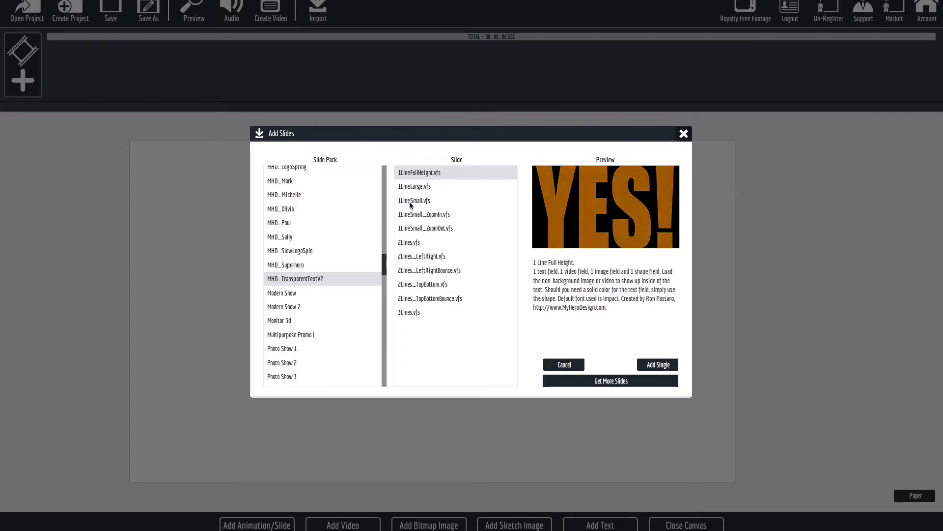
left_click(414, 187)
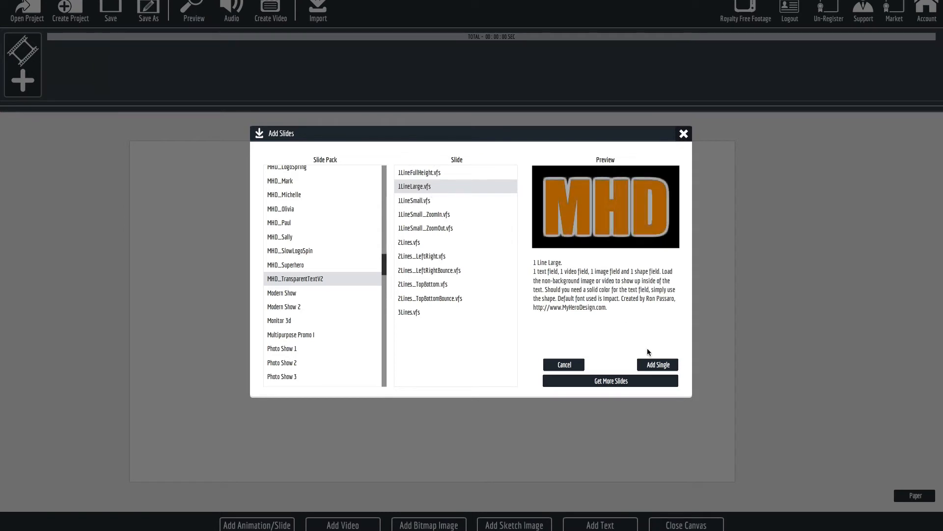
left_click(657, 365)
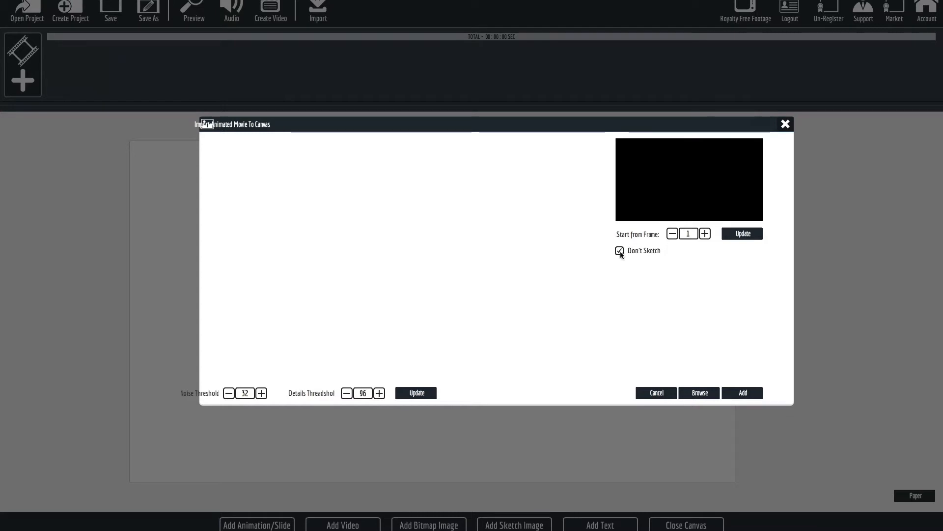
left_click(750, 393)
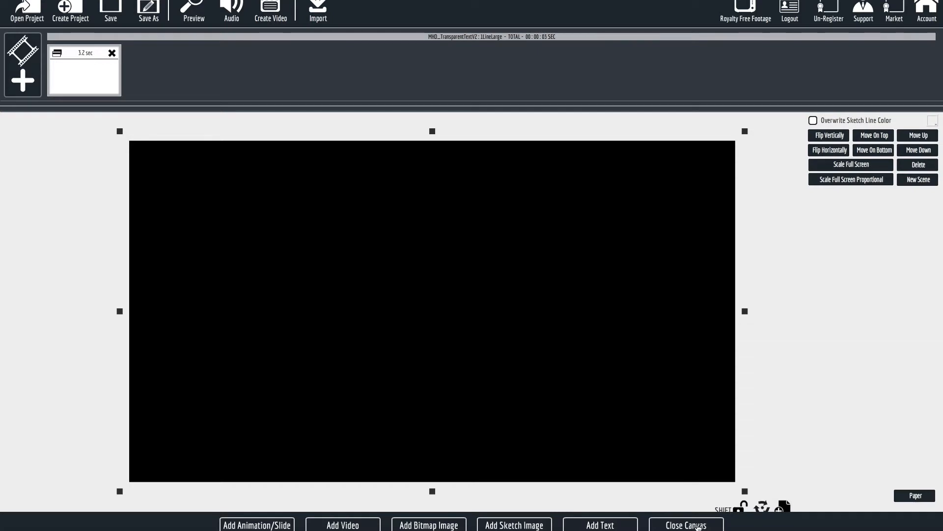
left_click(702, 526)
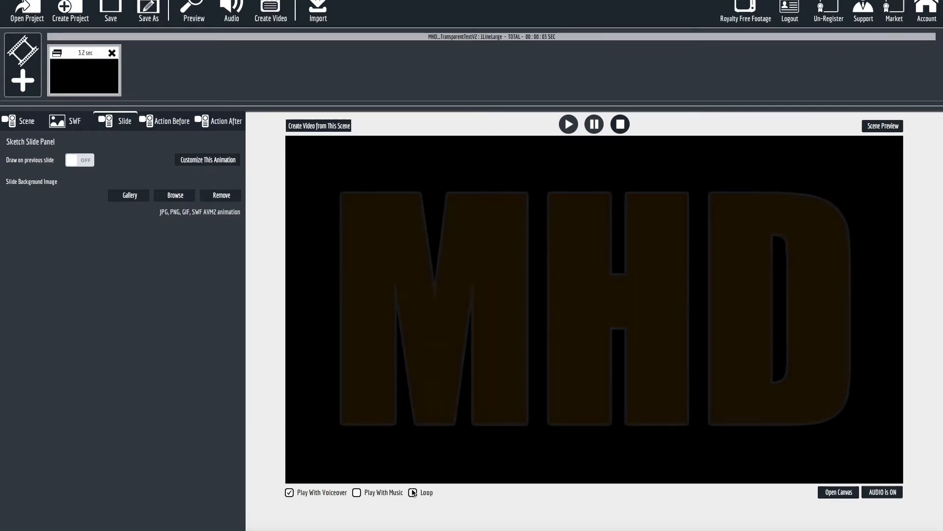
- Play the new scene and open its slide animation for customization
left_click(568, 125)
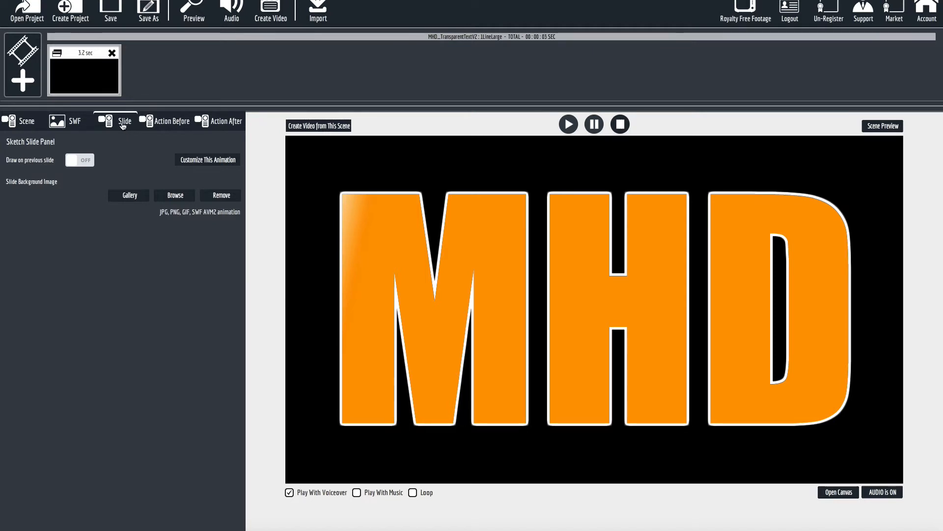
left_click(216, 161)
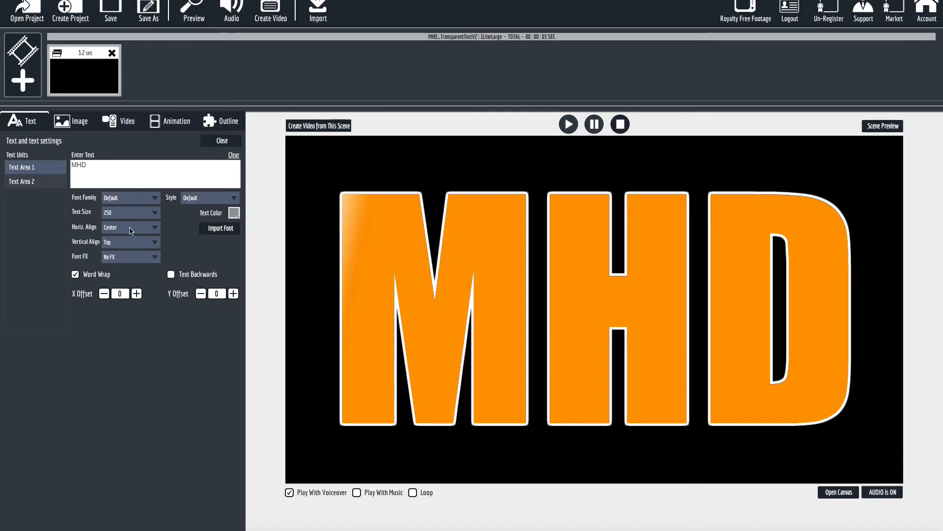
- Replace the text in Text Area 1 and Text Area 2 with "GO!!"
double_click(67, 166)
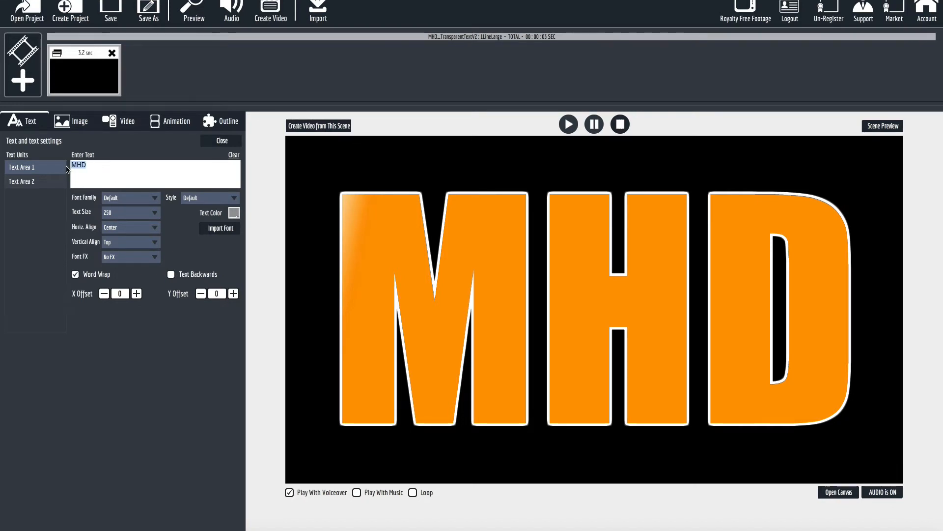
type("GO!")
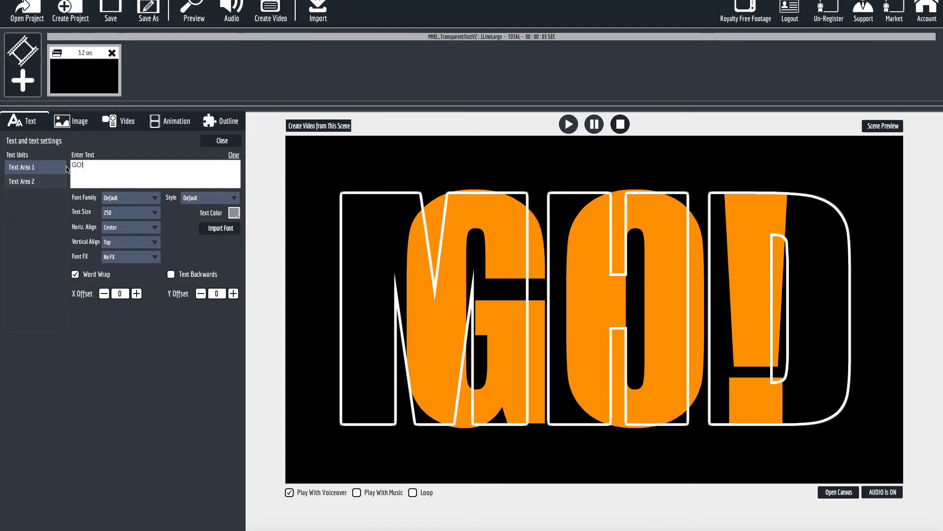
type("!")
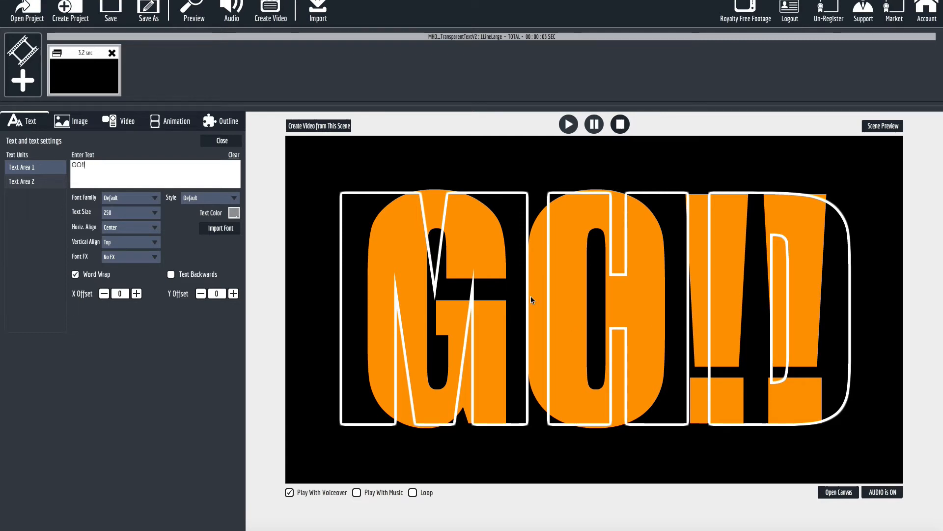
left_click(22, 182)
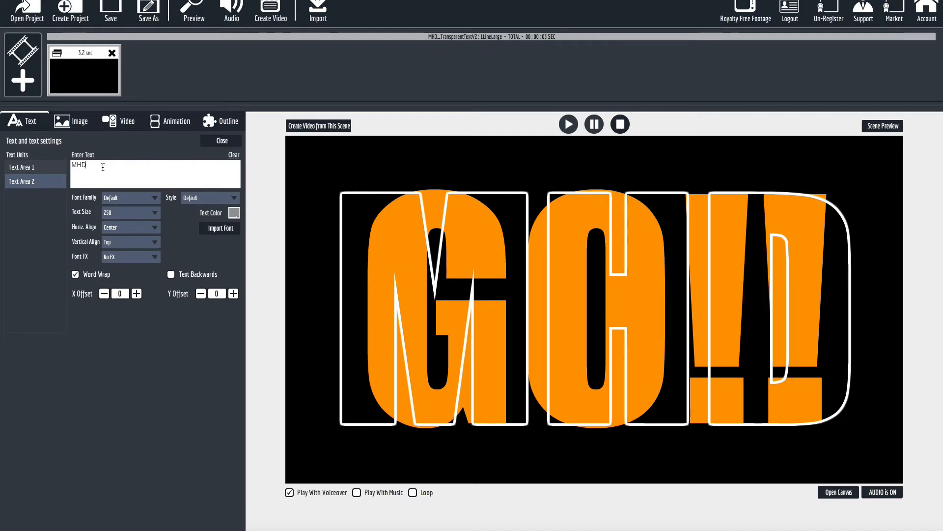
key("ctrl+a")
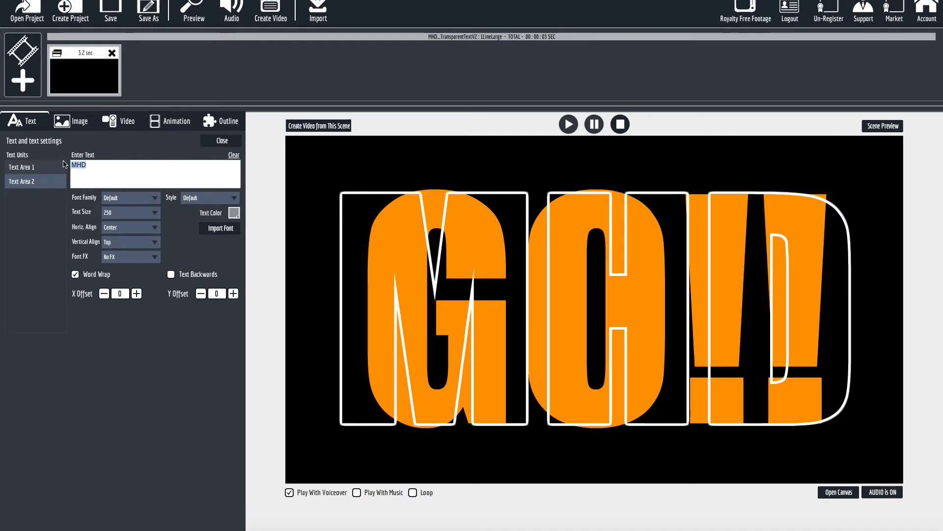
type("GO!!")
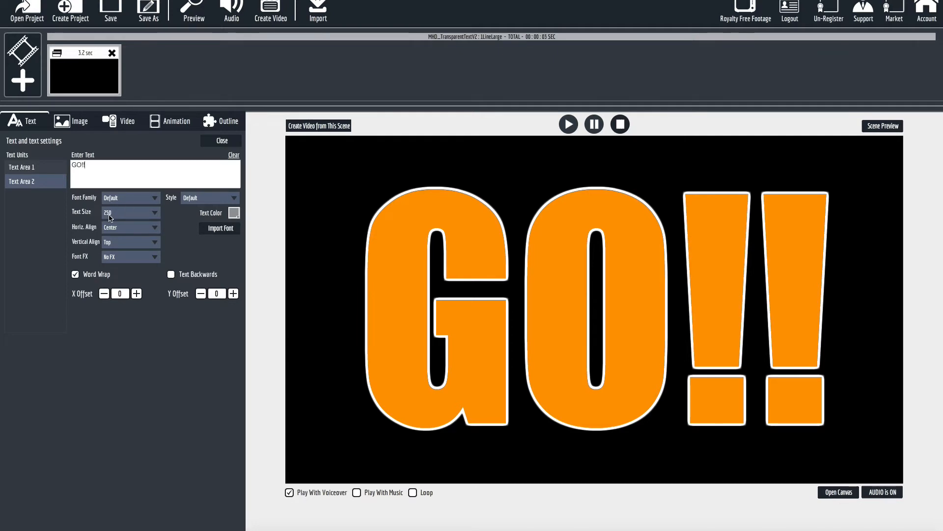
- Set the Y Offset of Text Area 2, the white outline text, to -7
left_click(201, 294)
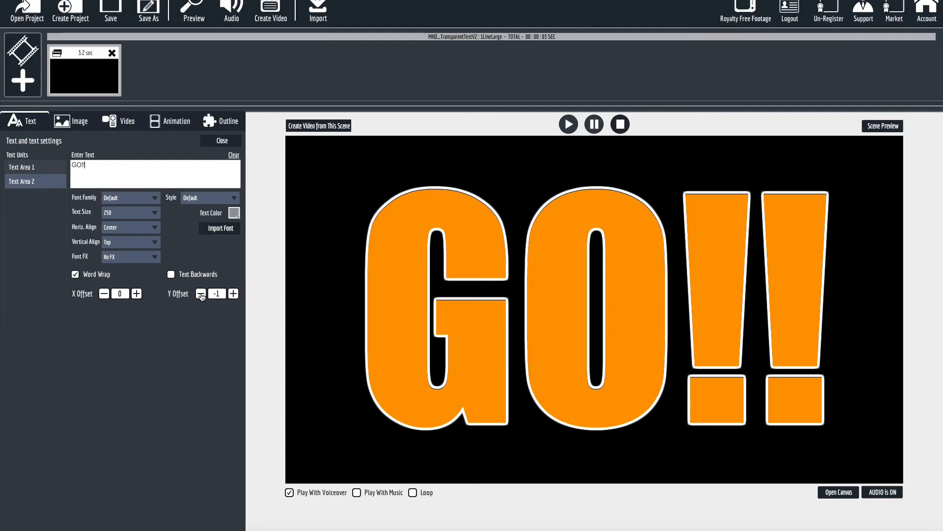
left_click(201, 294)
left_click(201, 294)
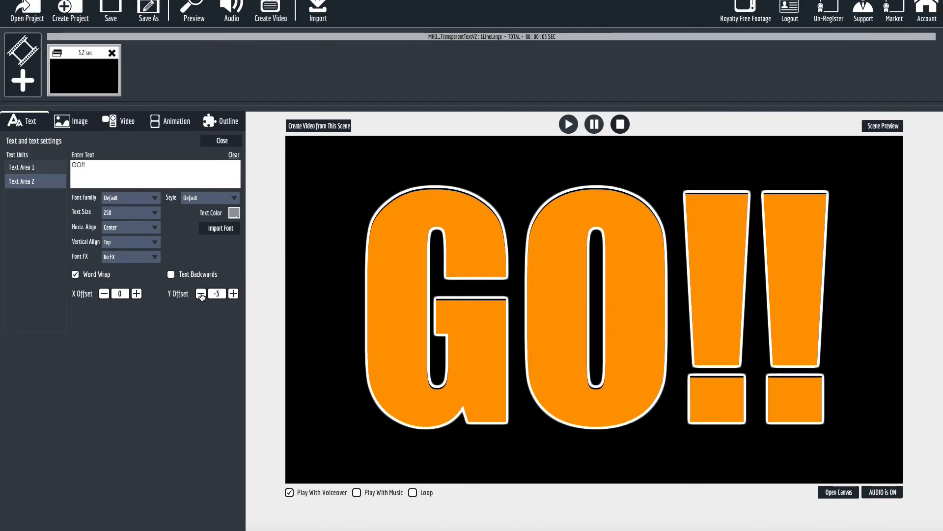
left_click(201, 294)
left_click(200, 294)
left_click(201, 294)
left_click(201, 294)
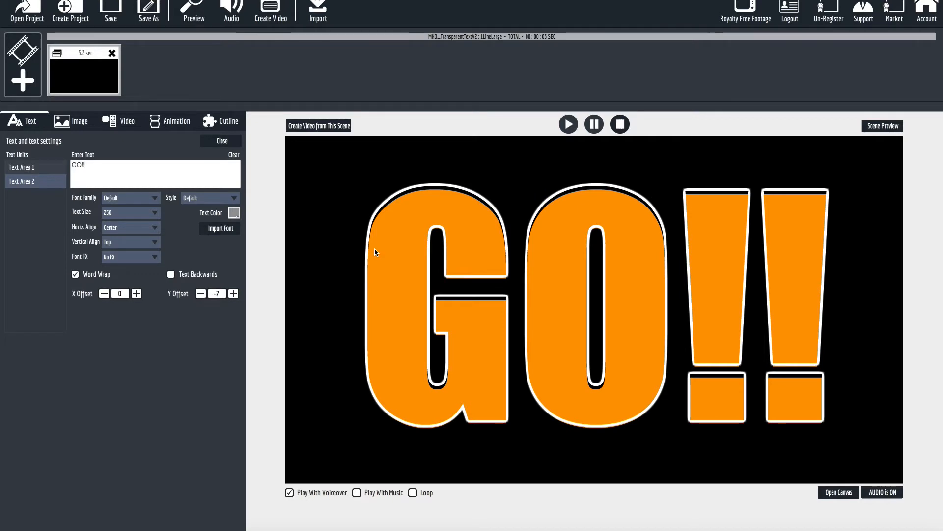
- Set the Y Offset of Text Area 1, the orange fill text, to -7
left_click(43, 166)
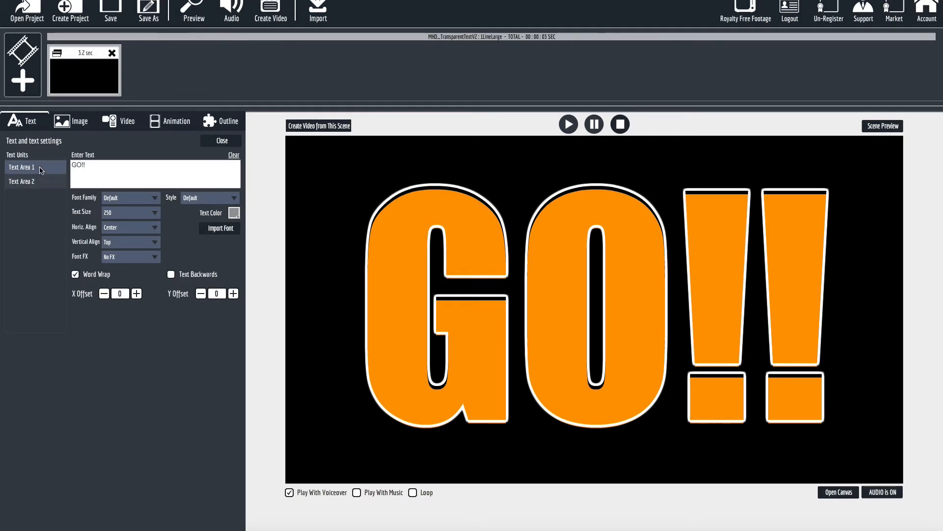
left_click(200, 294)
left_click(201, 294)
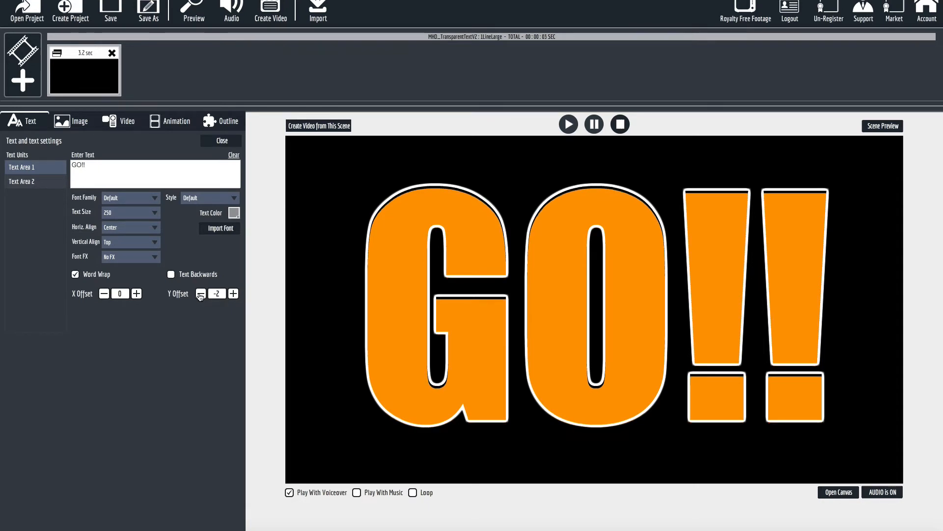
left_click(201, 294)
left_click(201, 294)
left_click(200, 294)
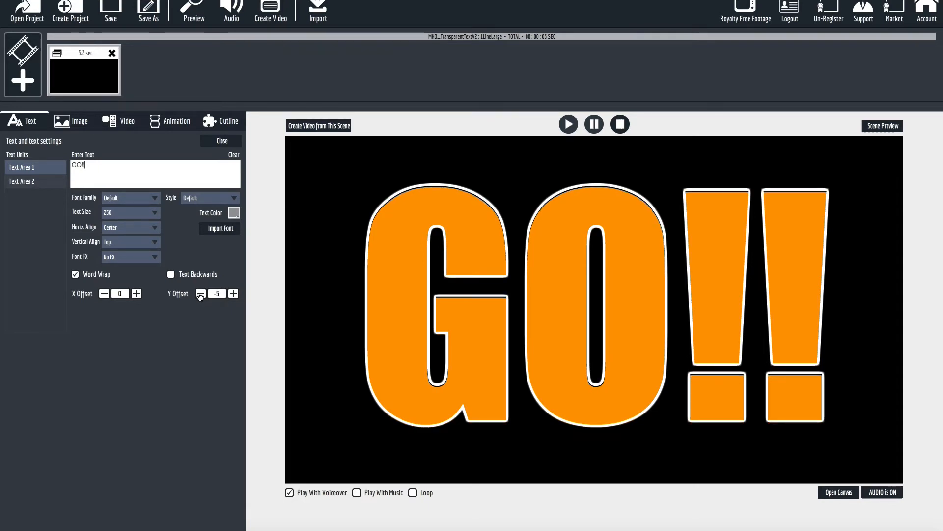
left_click(201, 294)
left_click(201, 294)
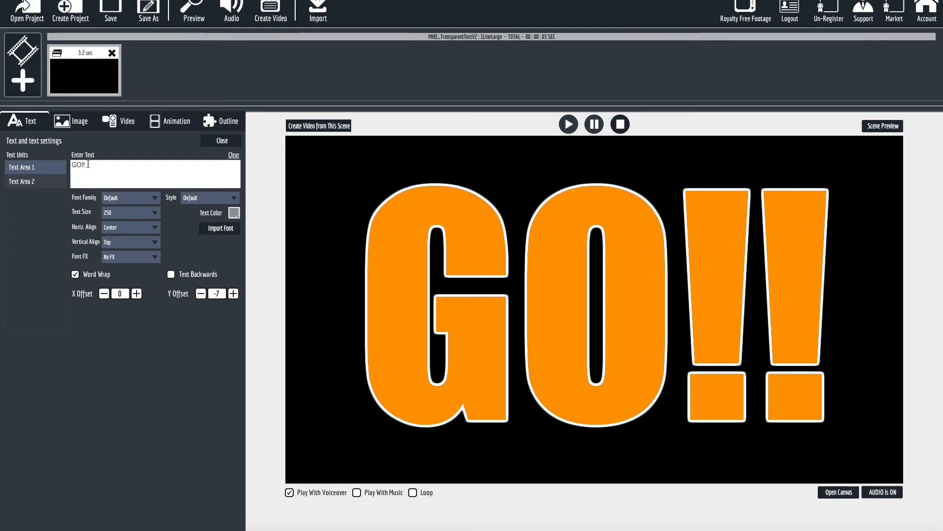
- Replace the text in Text Area 1 and Text Area 2 with "1234"
key("ctrl+a")
type("1234")
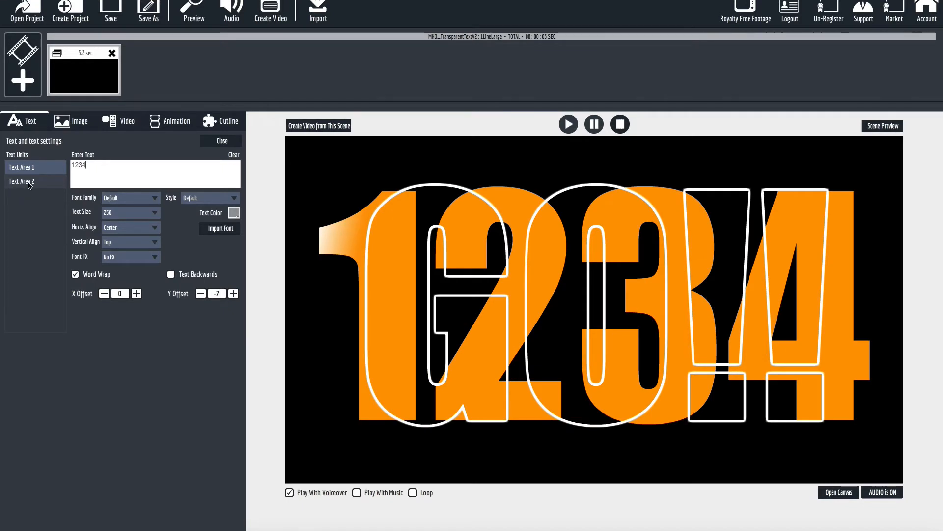
left_click(29, 181)
double_click(69, 164)
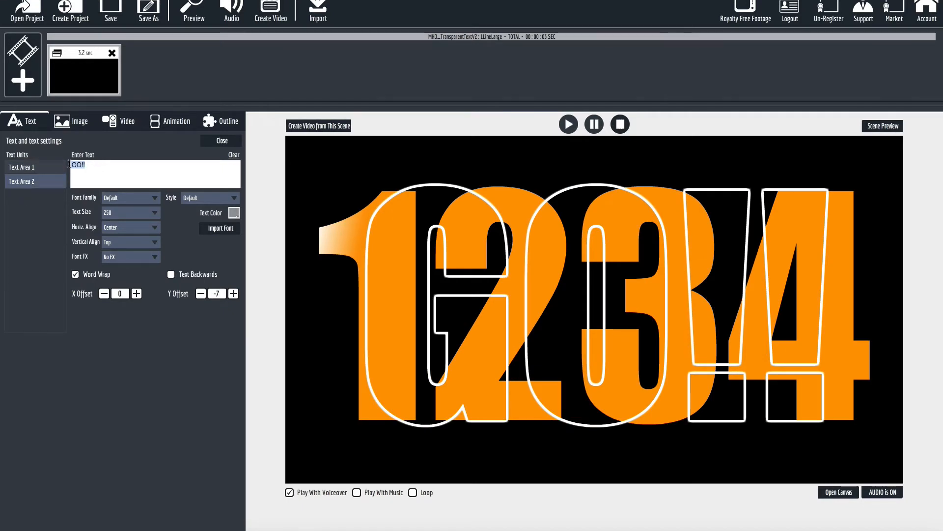
type("1234")
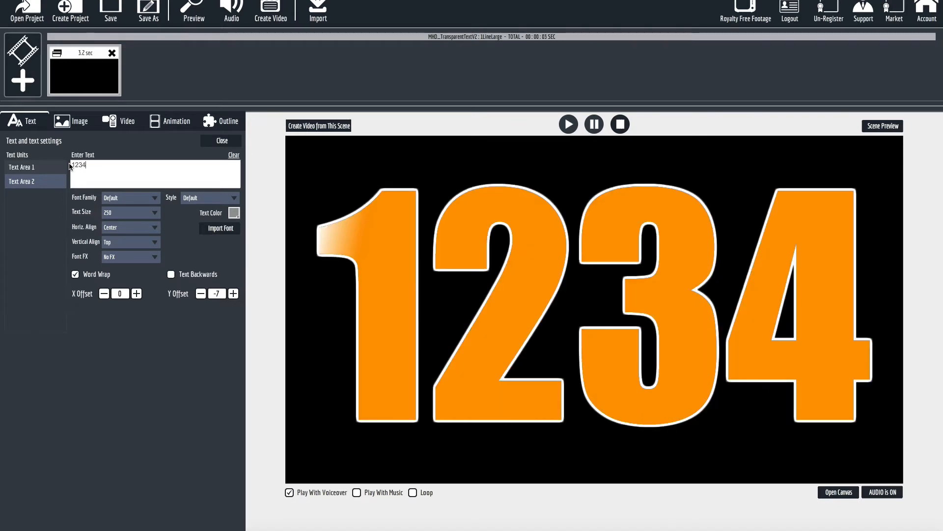
- Replace the text in Text Area 2 and Text Area 1 with "YES!"
left_click_drag(98, 165, 61, 164)
type("YES")
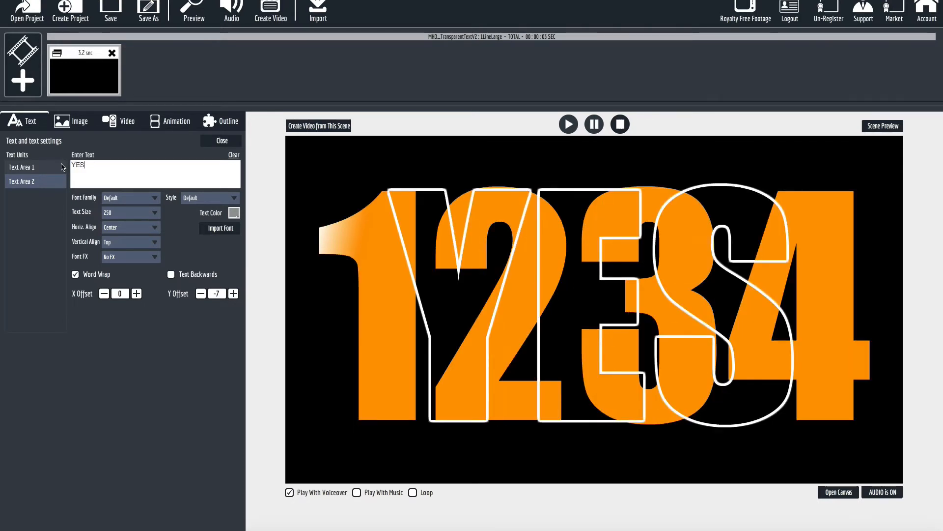
type("!")
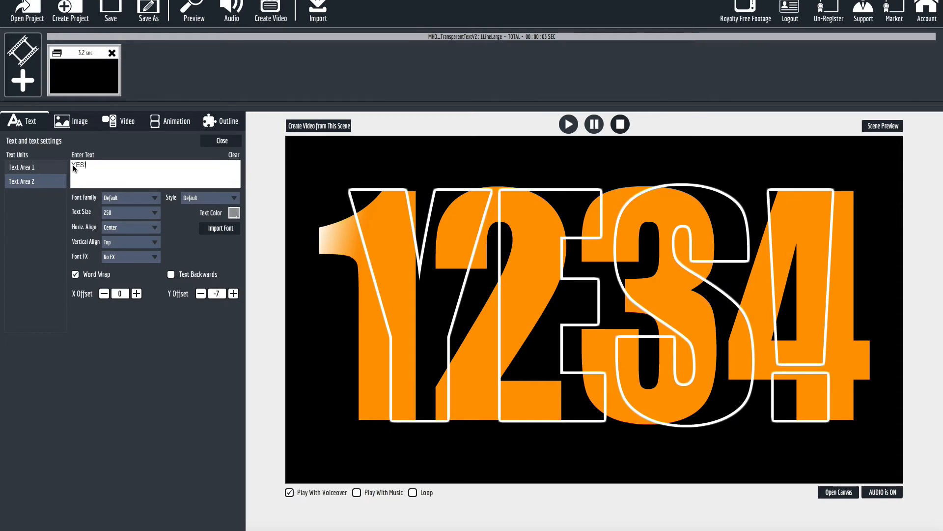
left_click(54, 167)
double_click(77, 165)
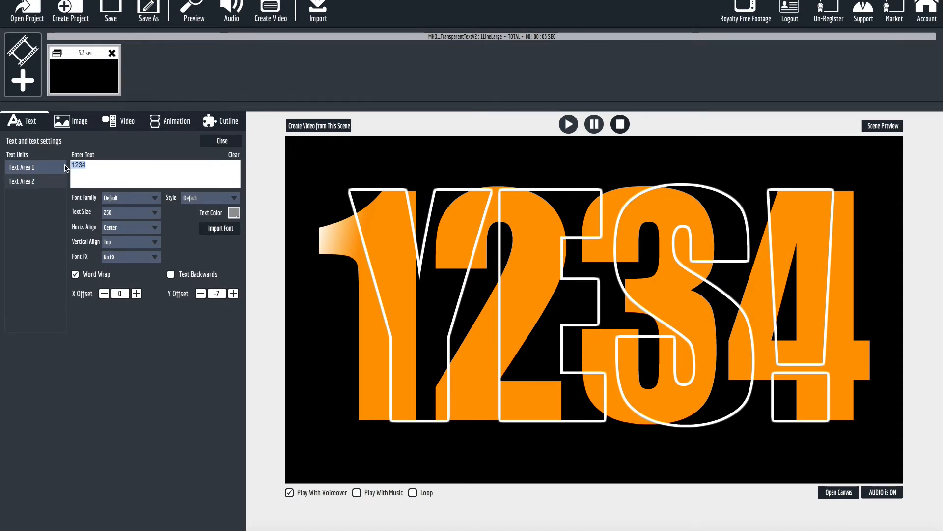
type("YES!")
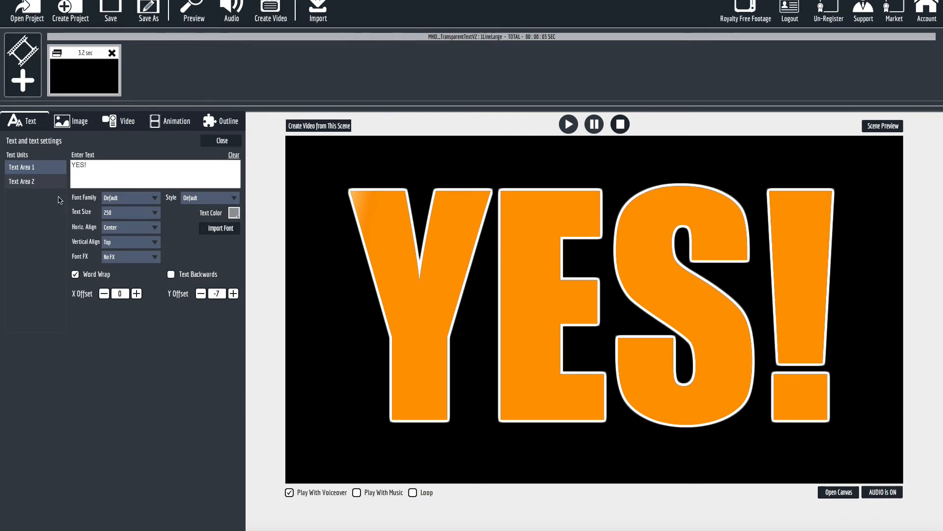
- Clear the outline text in Text Area 2 and re-enter it as "YES!"
left_click(33, 182)
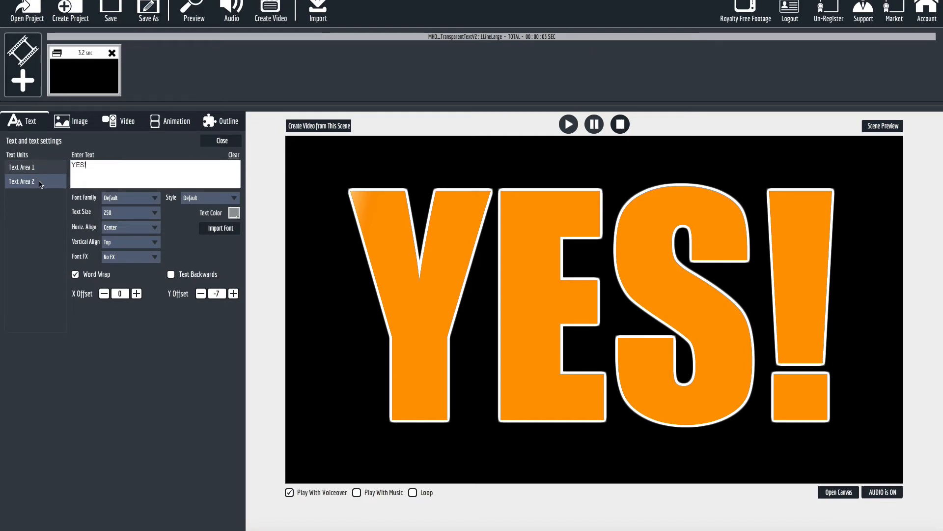
left_click(232, 154)
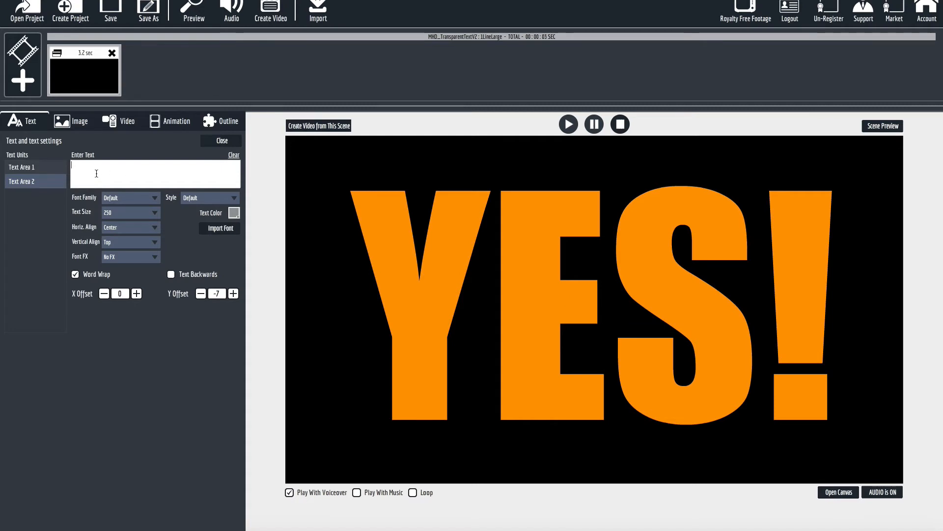
type("YES!")
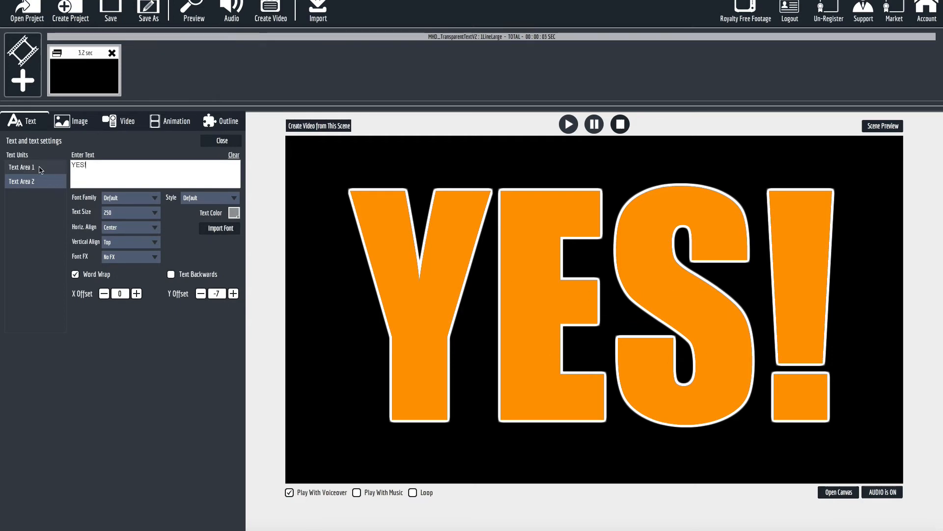
- Set the text size of both Text Area 1 and Text Area 2 to 250
left_click(40, 168)
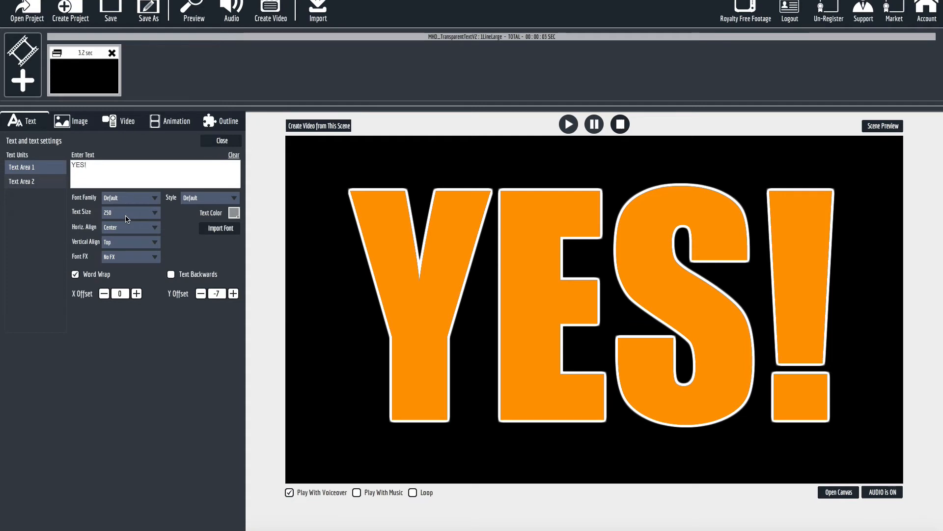
left_click(126, 219)
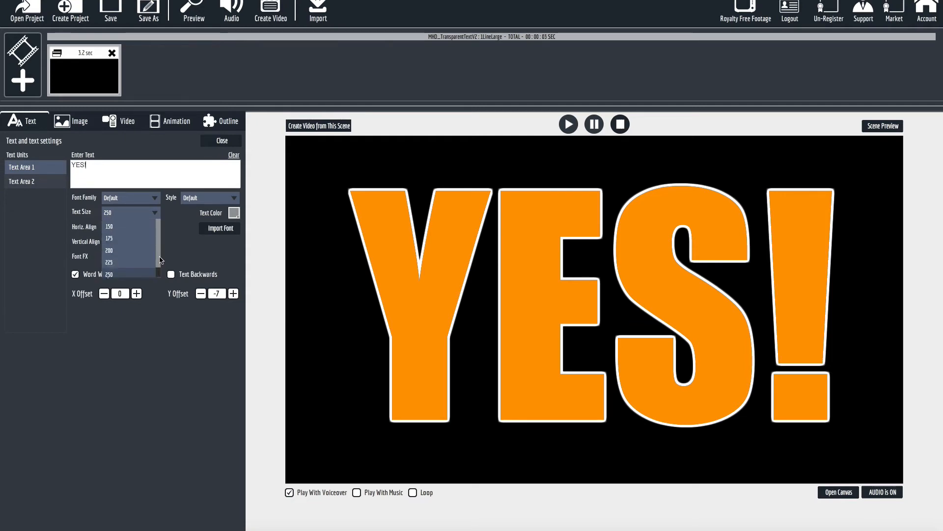
left_click(110, 275)
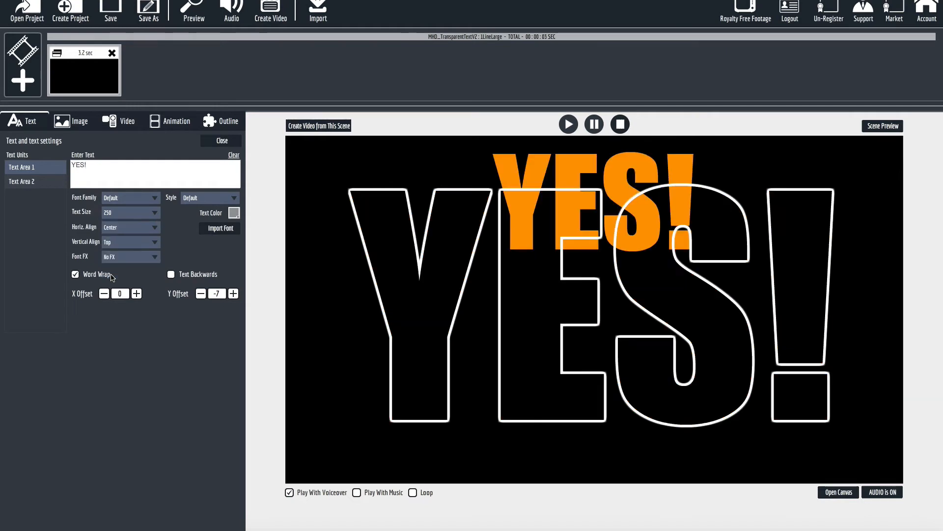
left_click(33, 186)
left_click(136, 214)
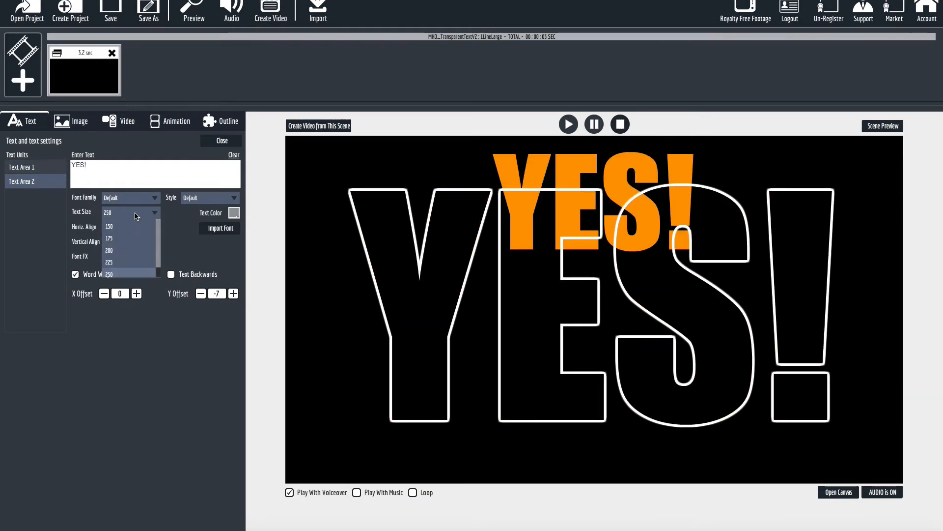
left_click(129, 275)
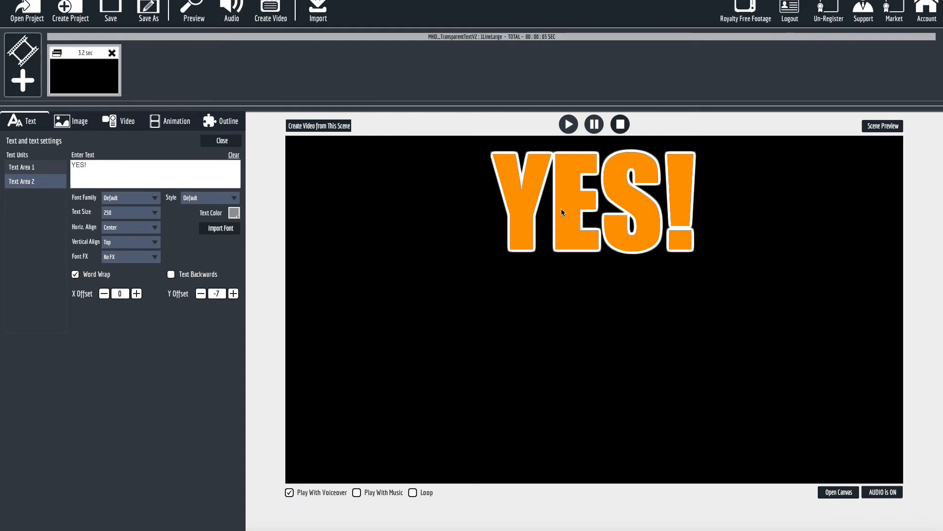
- Set the Y Offset of Text Area 2 and Text Area 1 to 150 so the outline and fill align vertically
left_click(569, 126)
left_click_drag(233, 293, 233, 293)
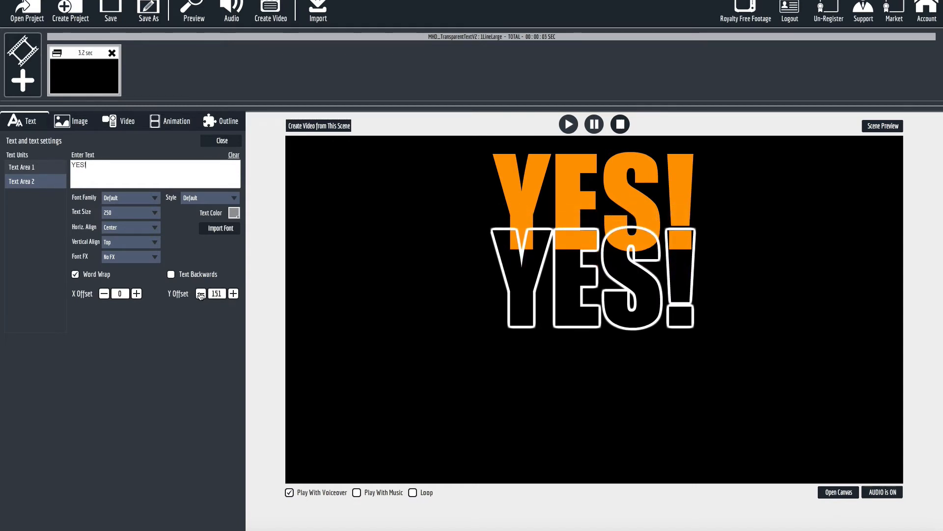
left_click(38, 167)
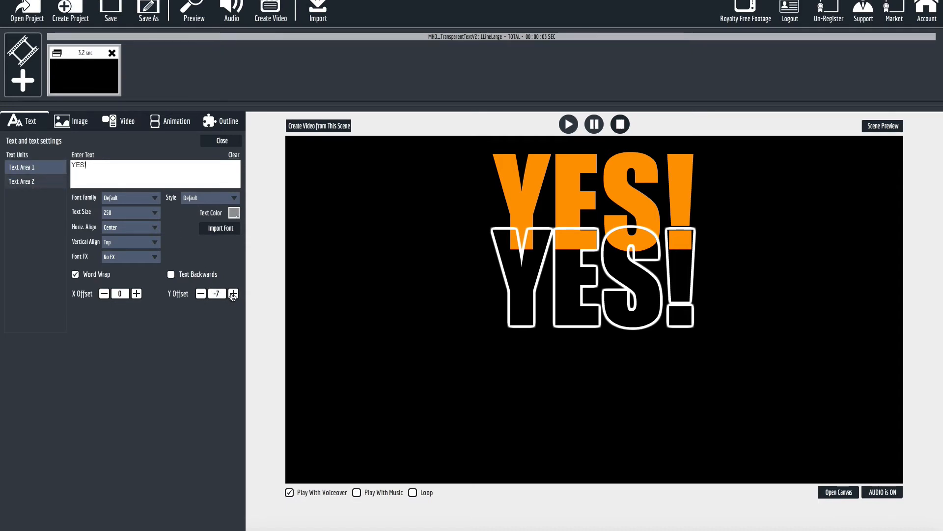
left_click_drag(234, 294, 233, 296)
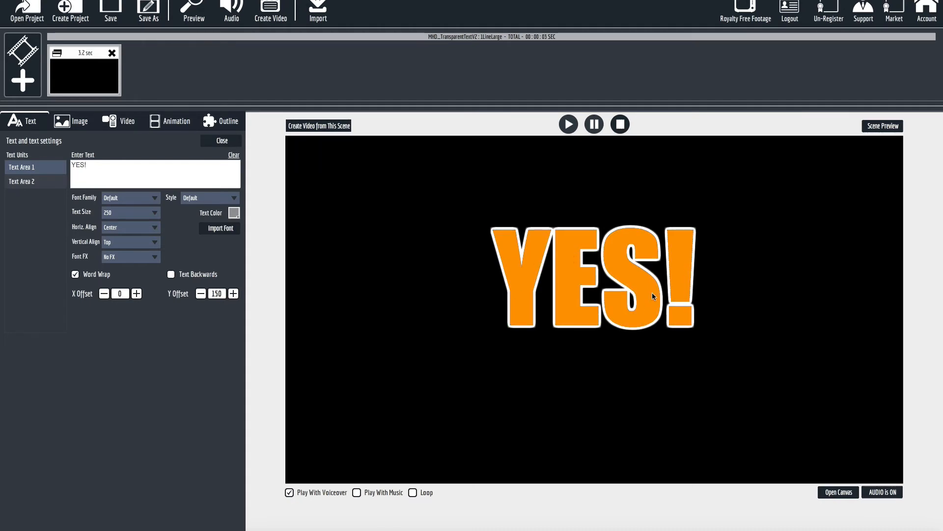
- Replace the fill text in Text Area 1 with "HERE WE GO!"
left_click(105, 169)
key("ctrl+a")
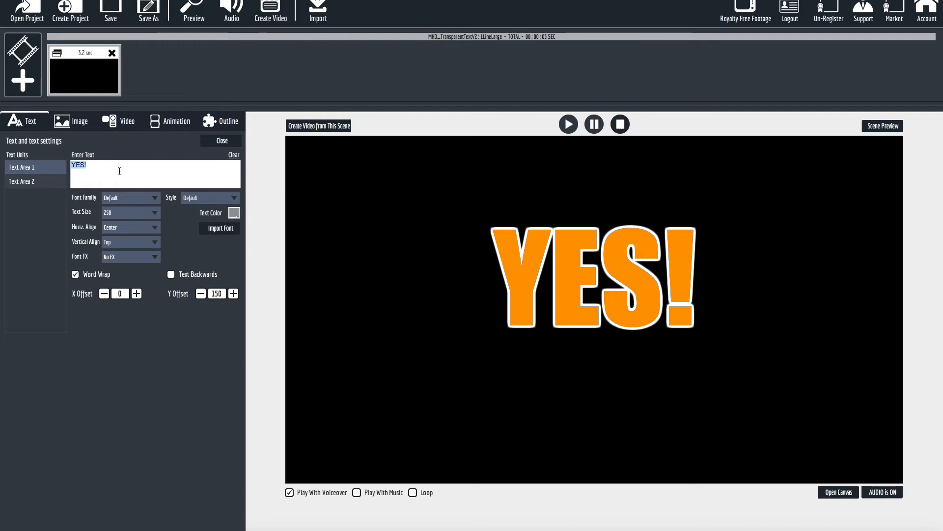
type("HERE")
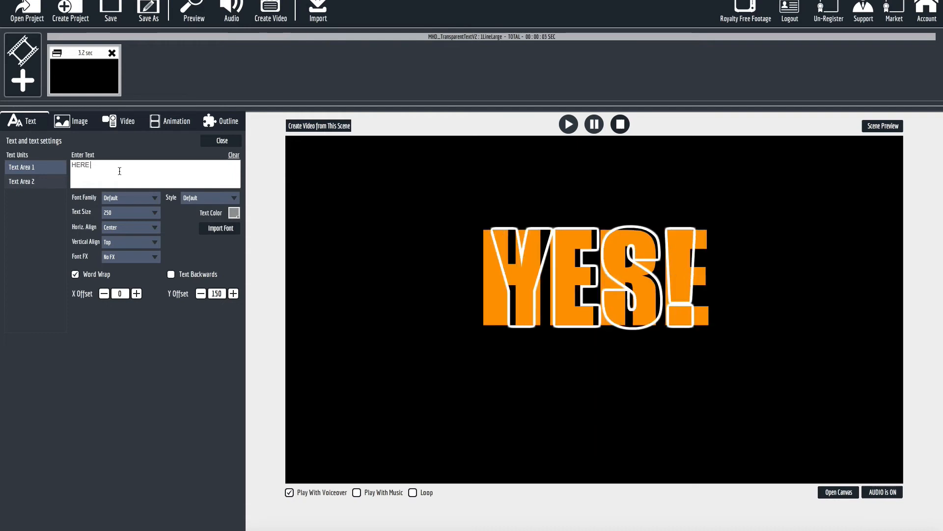
type(" WE GO!")
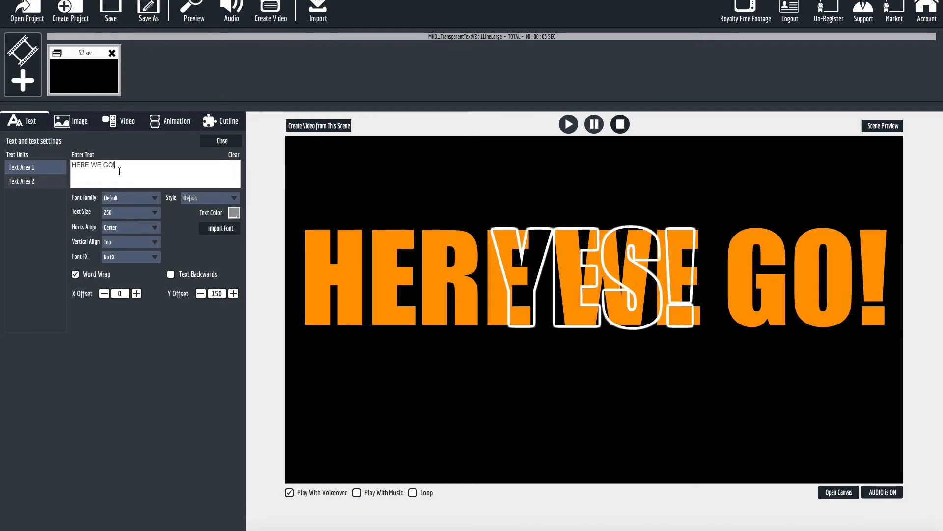
- Replace the outline text in Text Area 2 with "HERE WE GO!" and play the scene
left_click(22, 181)
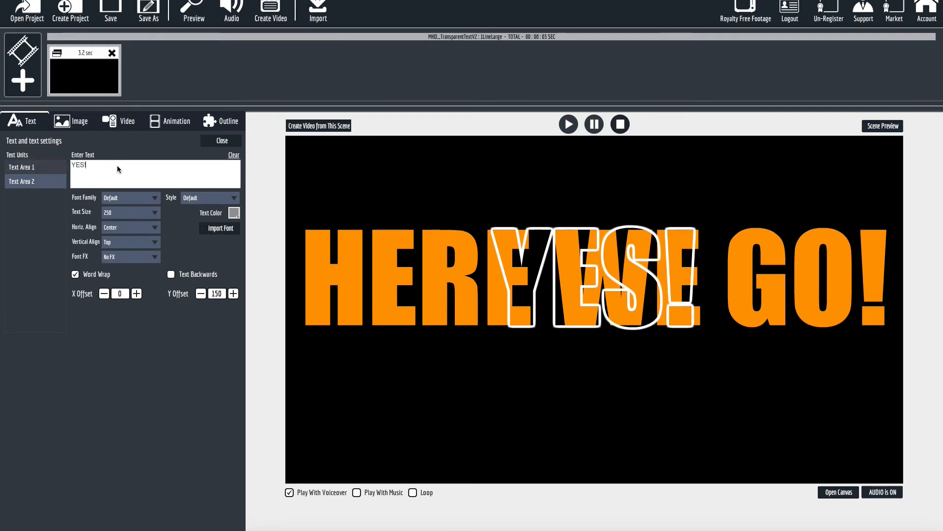
left_click_drag(92, 165, 69, 165)
type("HERE")
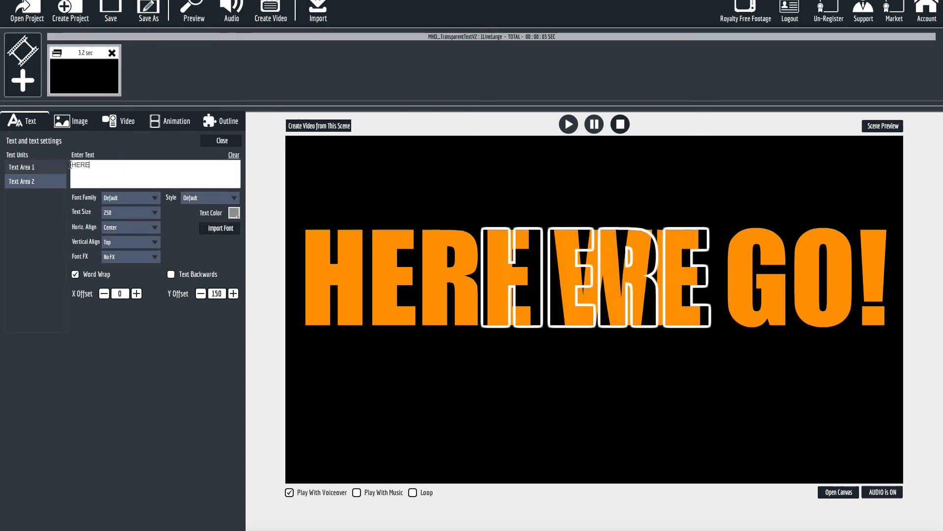
type(" WE GO!")
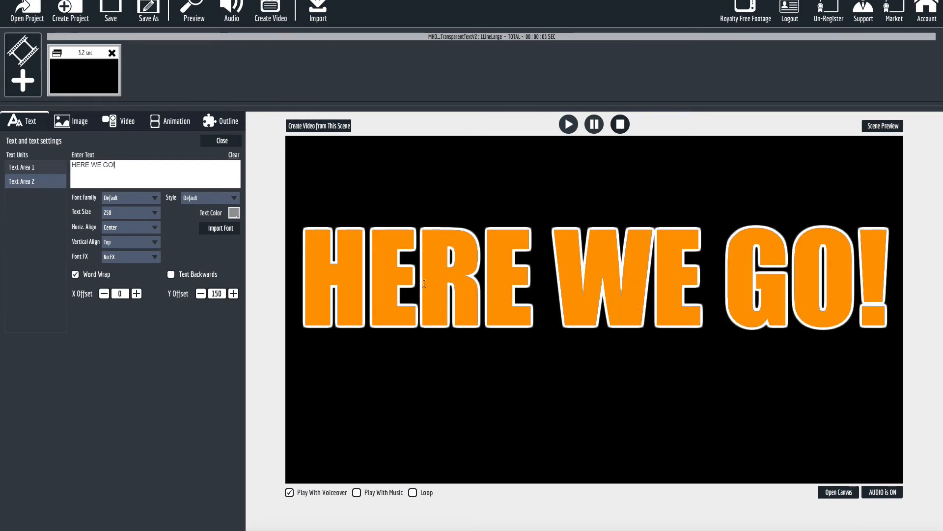
left_click(568, 125)
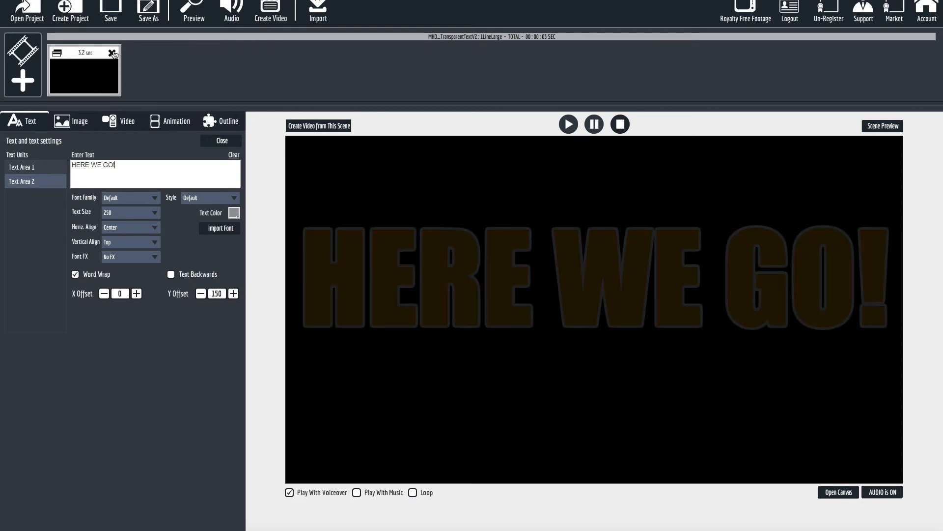
- Delete the 1LineLarge scene from the timeline and create a new empty scene
left_click(113, 53)
left_click(21, 81)
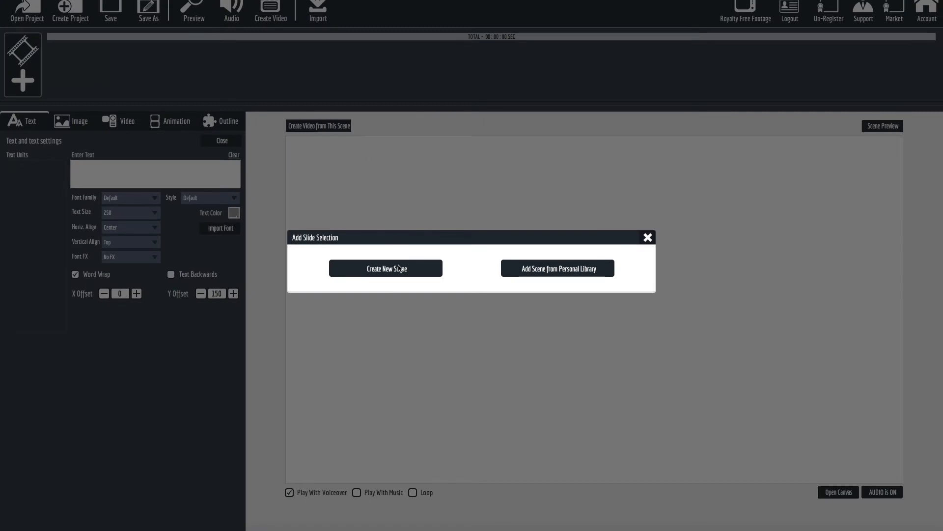
left_click(399, 270)
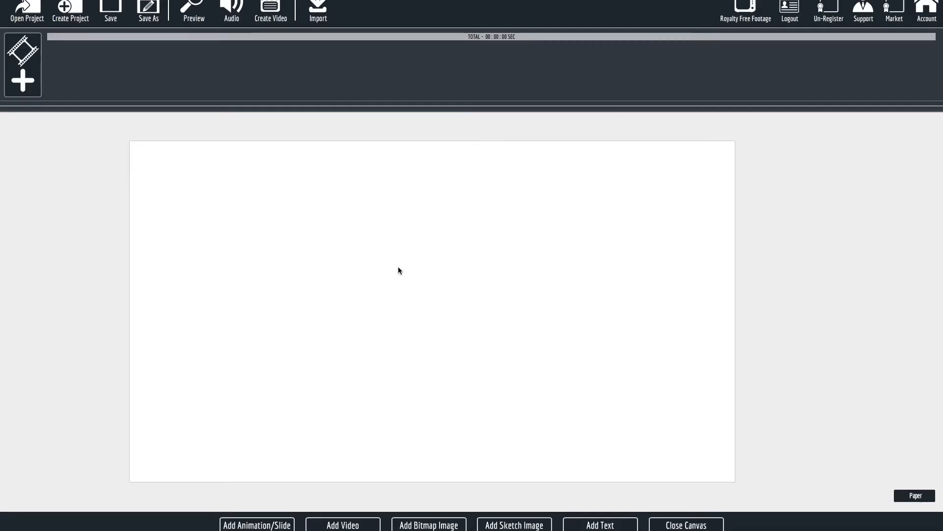
- Start adding an Explaindio slide to the canvas and choose the MHD_TransparentTextV2 slide pack
left_click(274, 525)
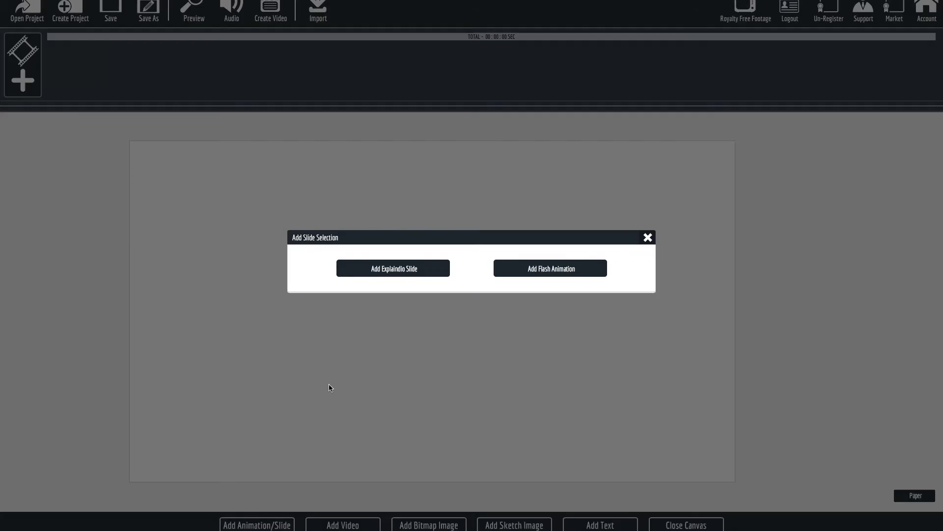
left_click(416, 269)
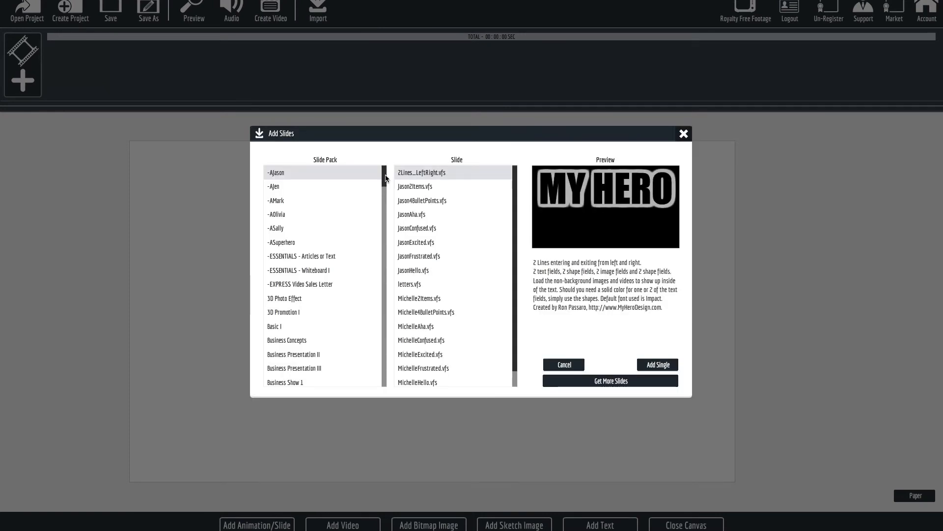
left_click_drag(384, 176, 389, 265)
scroll(389, 265, "down", 5)
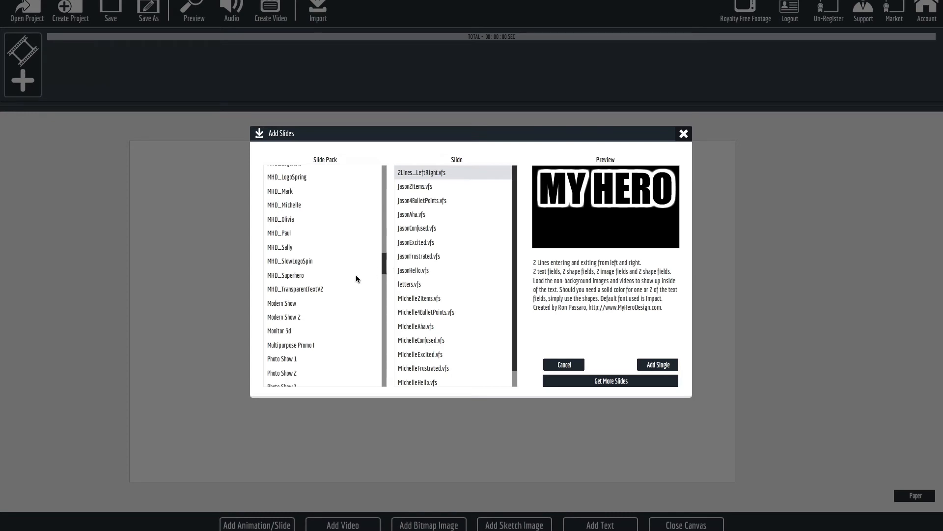
left_click(317, 290)
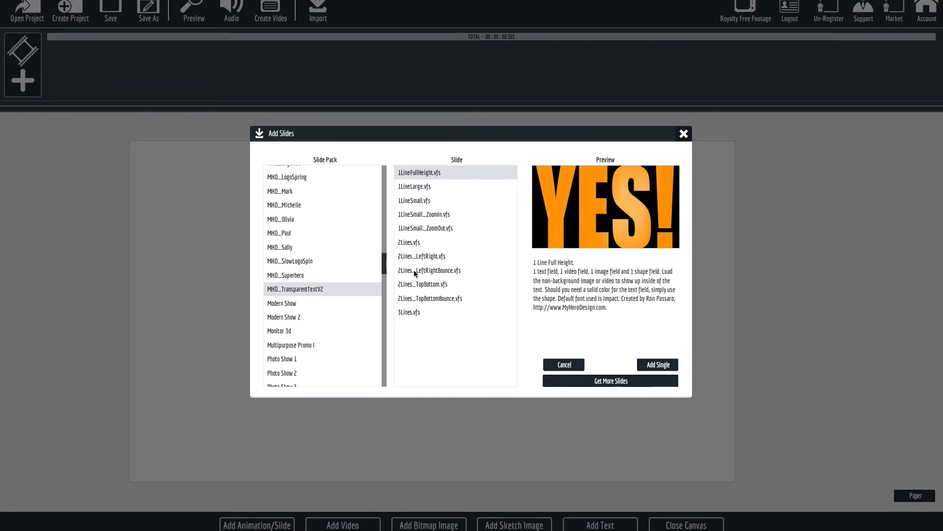
- Preview the 2Lines_LeftRightBounce, 2Lines_LeftRight, 2Lines_TopBottom and 2Lines_TopBottomBounce slides to compare their entrance animations
left_click(444, 270)
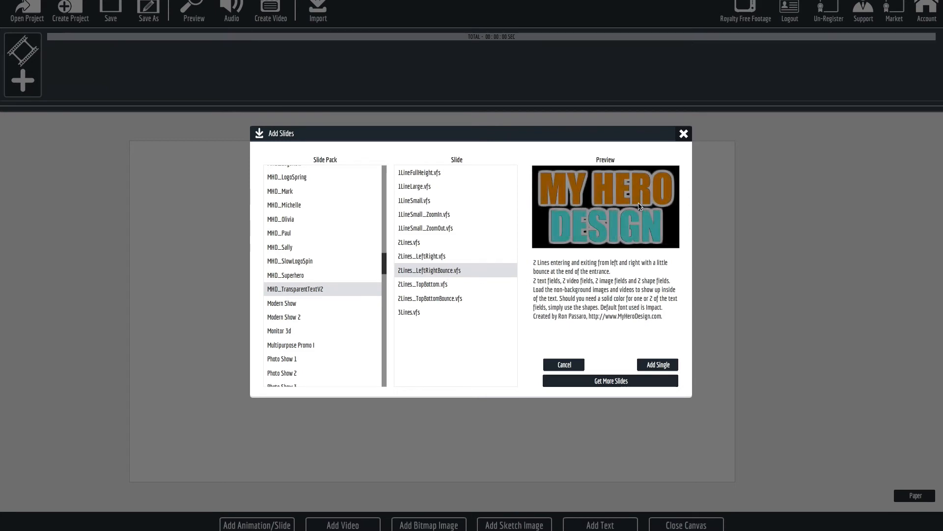
left_click(445, 254)
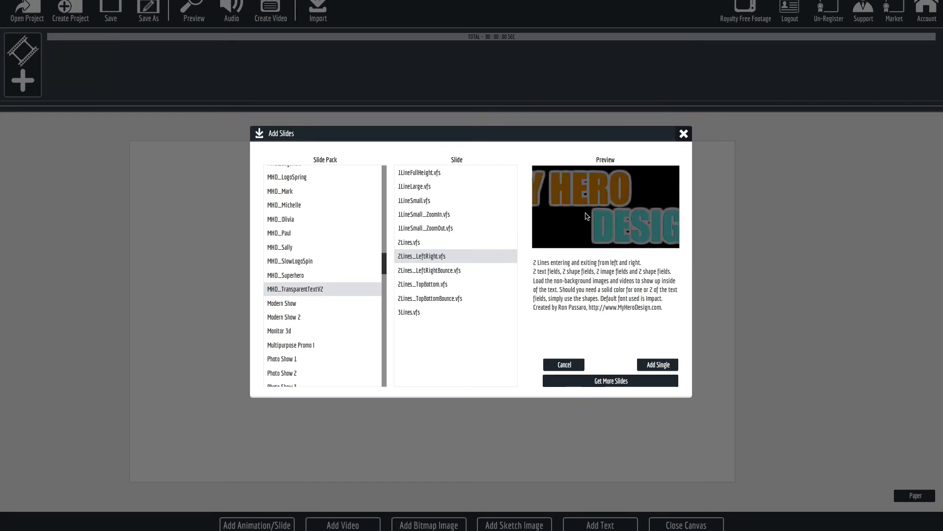
left_click(441, 269)
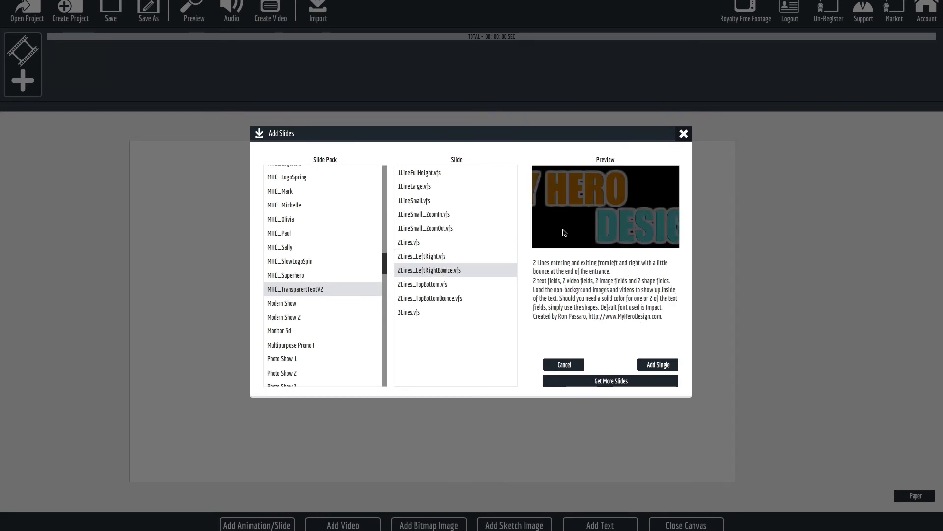
left_click(433, 284)
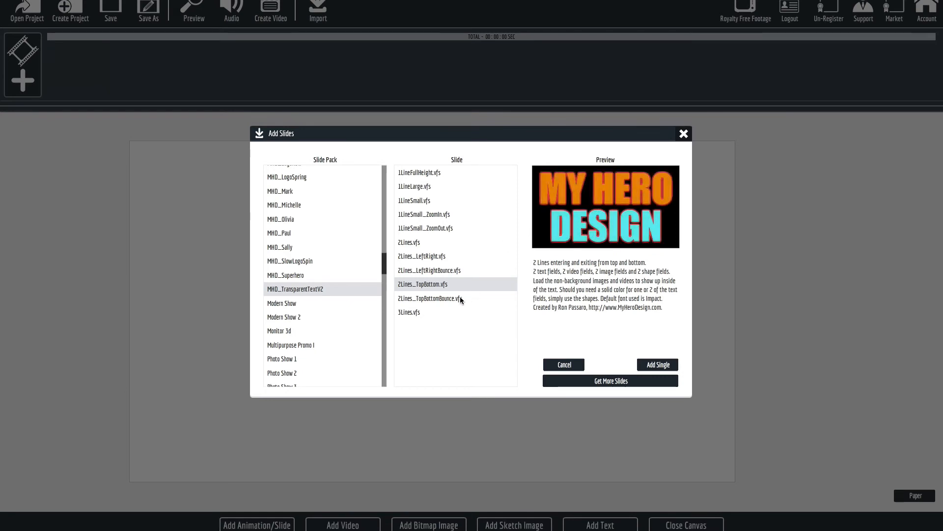
left_click(447, 298)
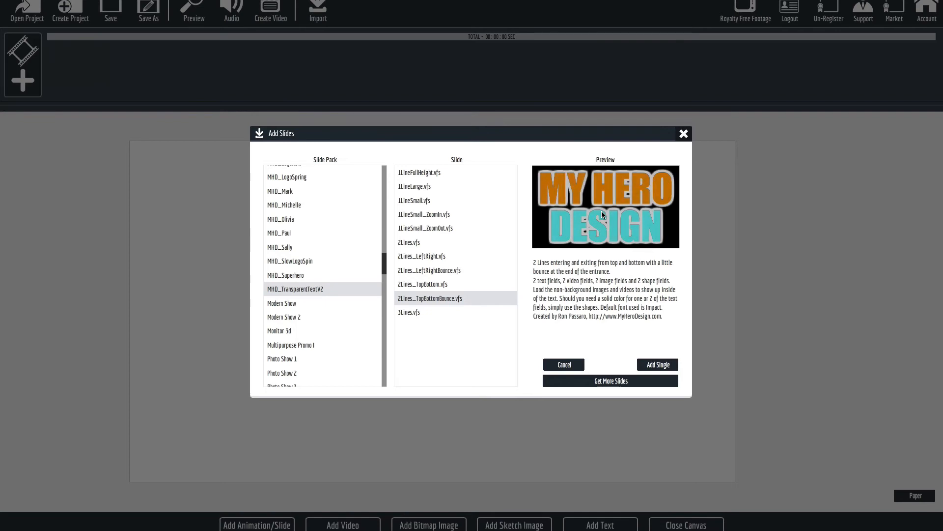
- Add the 2Lines_LeftRightBounce slide to the canvas with Don't Sketch enabled, close the canvas and pause the scene playback
left_click(444, 270)
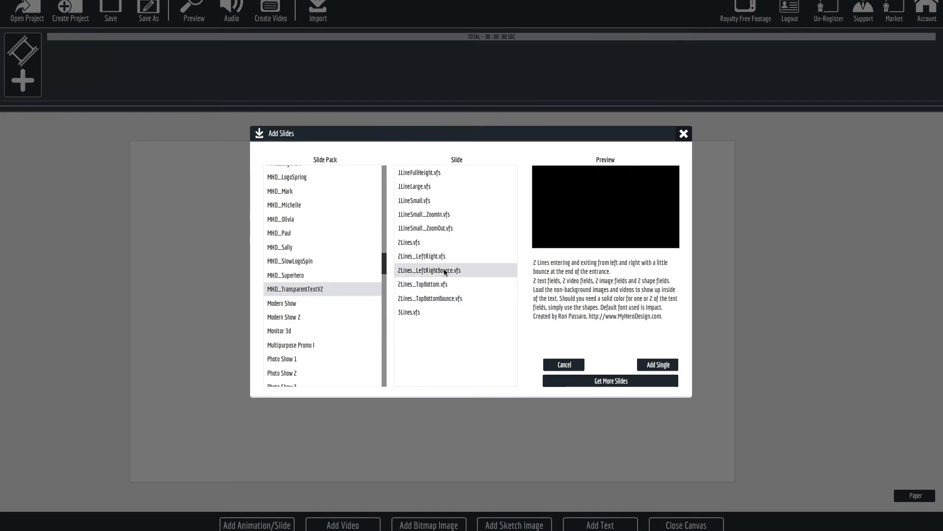
left_click(654, 365)
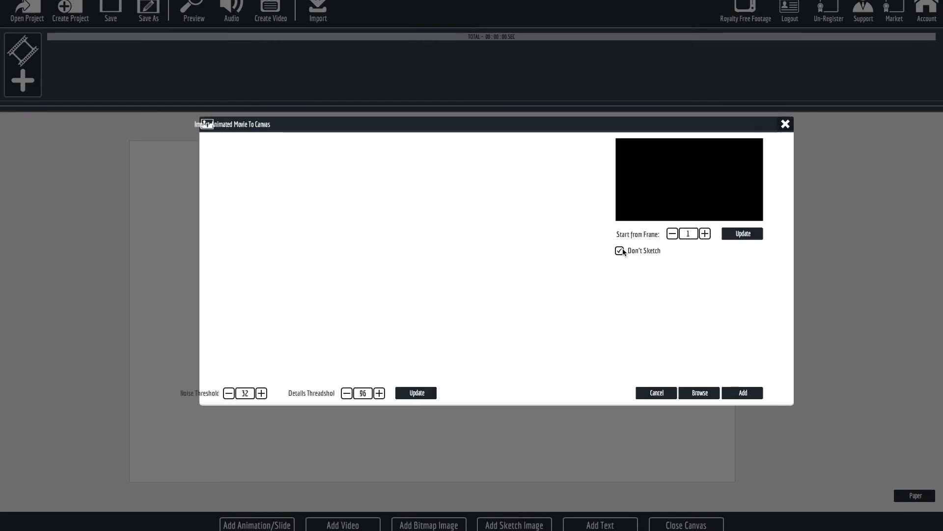
left_click(741, 392)
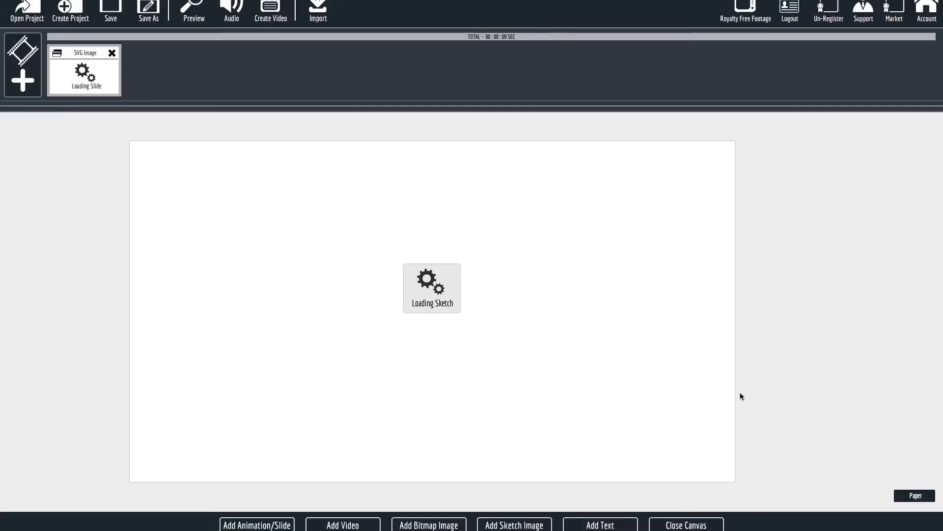
left_click(697, 525)
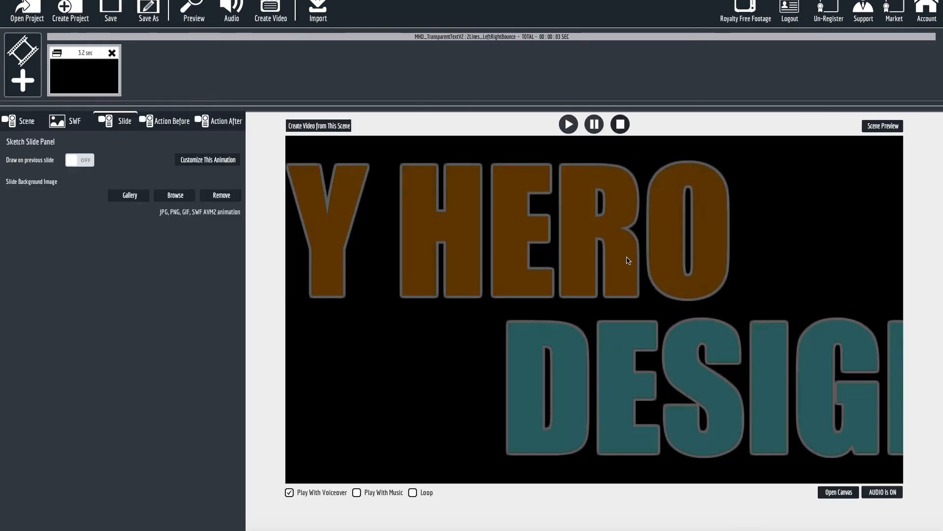
left_click(595, 125)
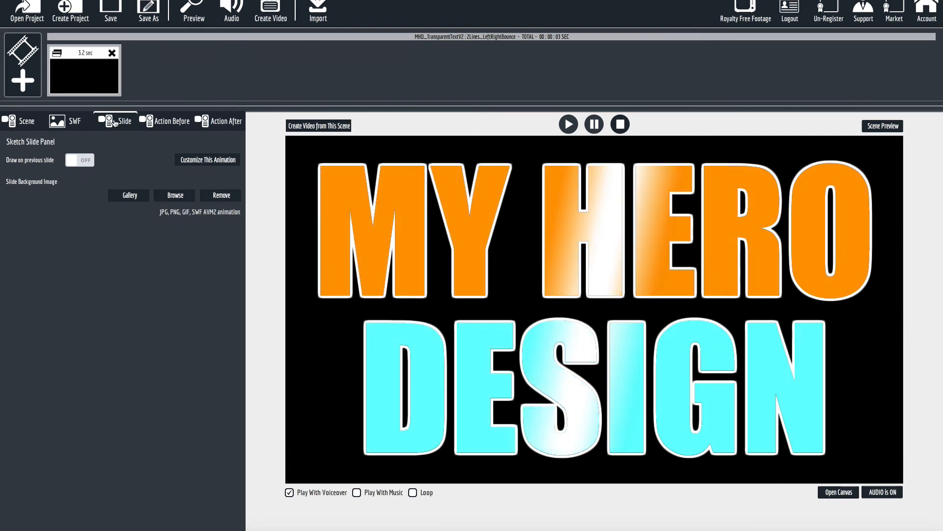
- Open the slide's animation customization and replace the text in Text Area 1 with "HELLO"
left_click(218, 163)
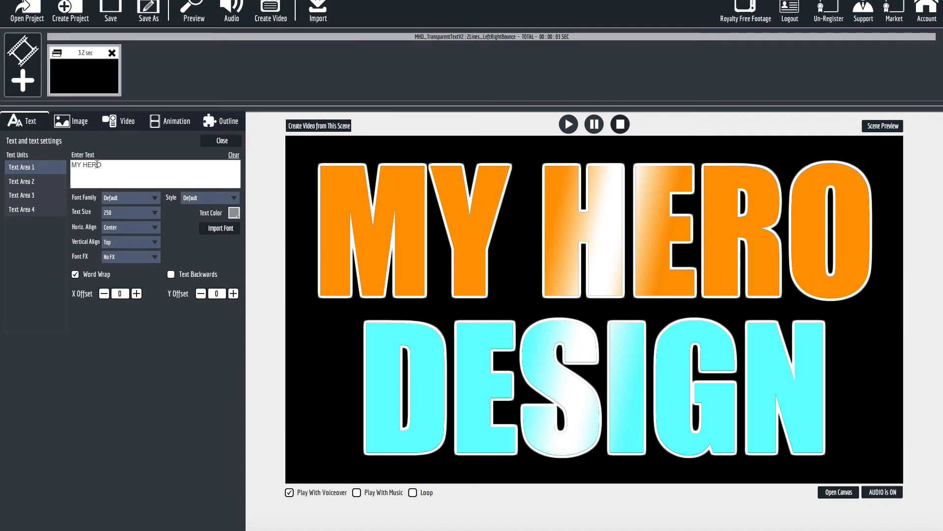
left_click_drag(99, 164, 70, 165)
type("HELLOW")
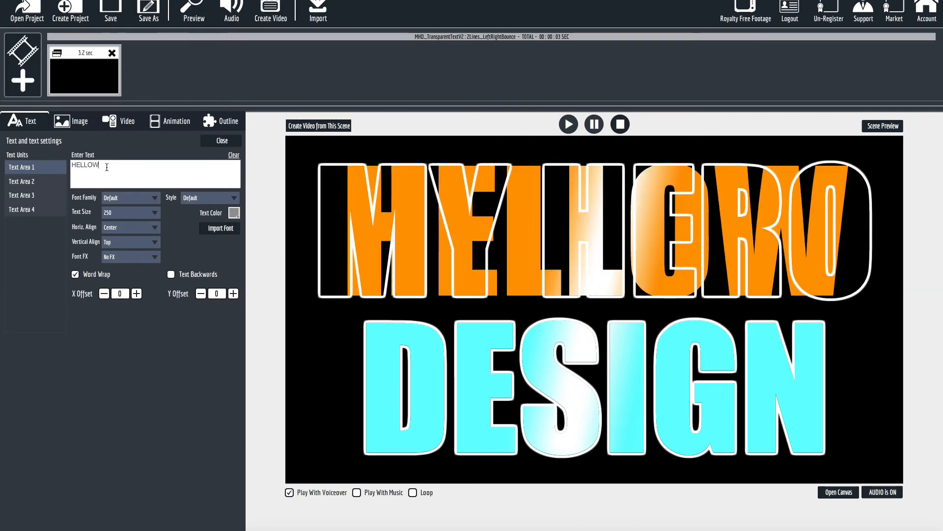
key("BackSpace")
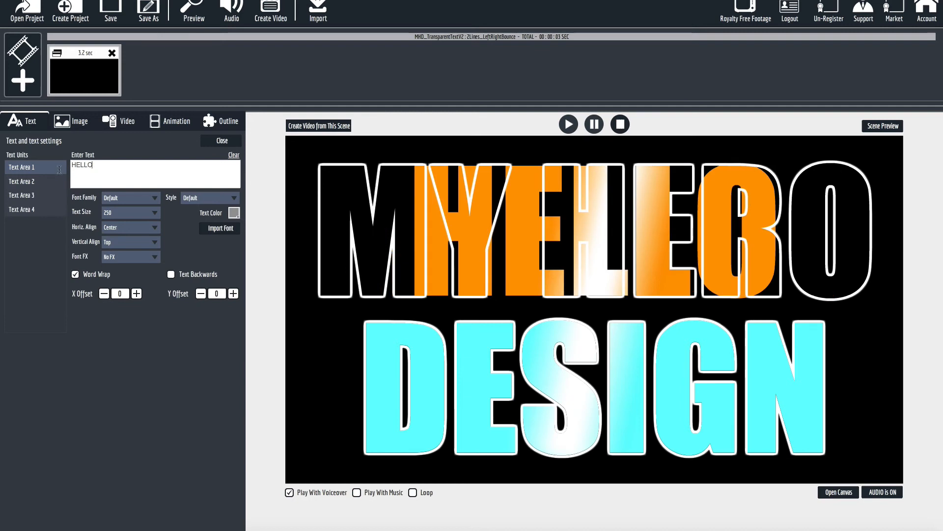
- Replace the outline text in Text Area 2 with "HELLO" to match the first line's fill text
left_click(35, 182)
left_click(92, 169)
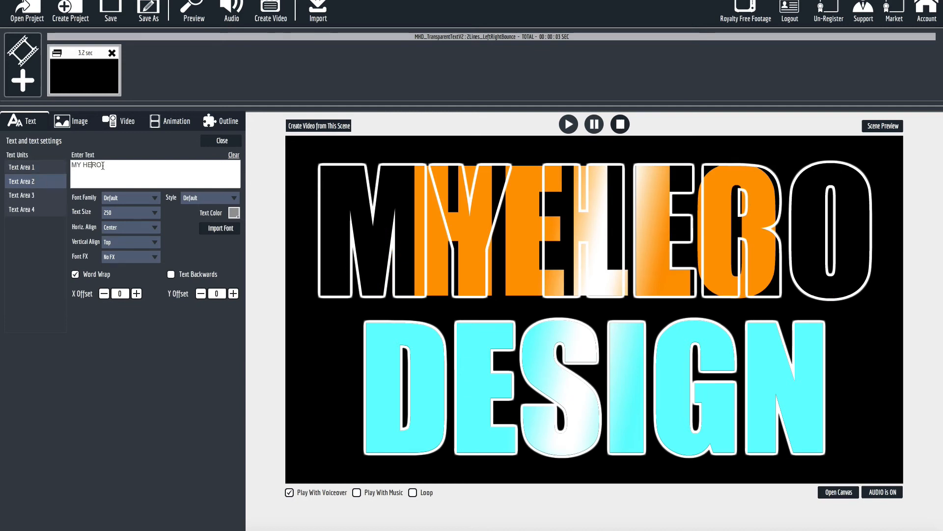
key("ctrl+a")
type("HELLO")
key("BackSpace")
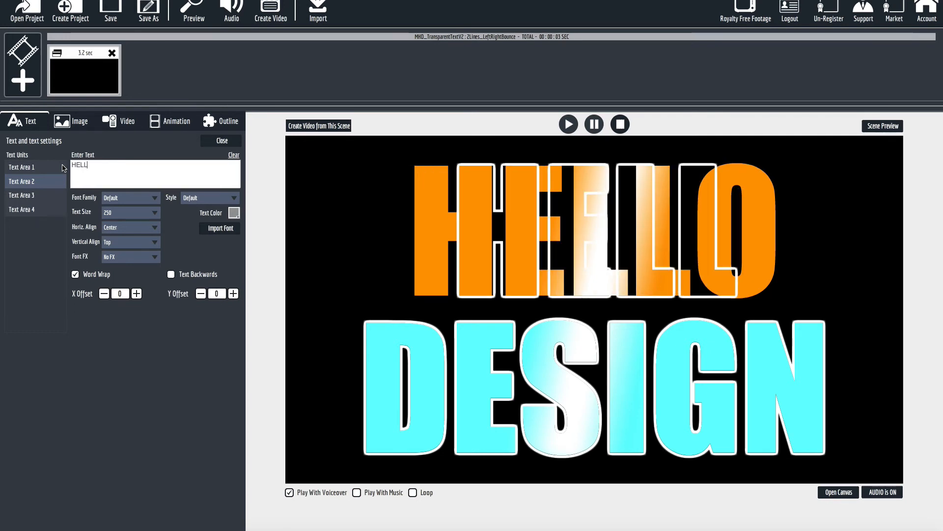
type("O")
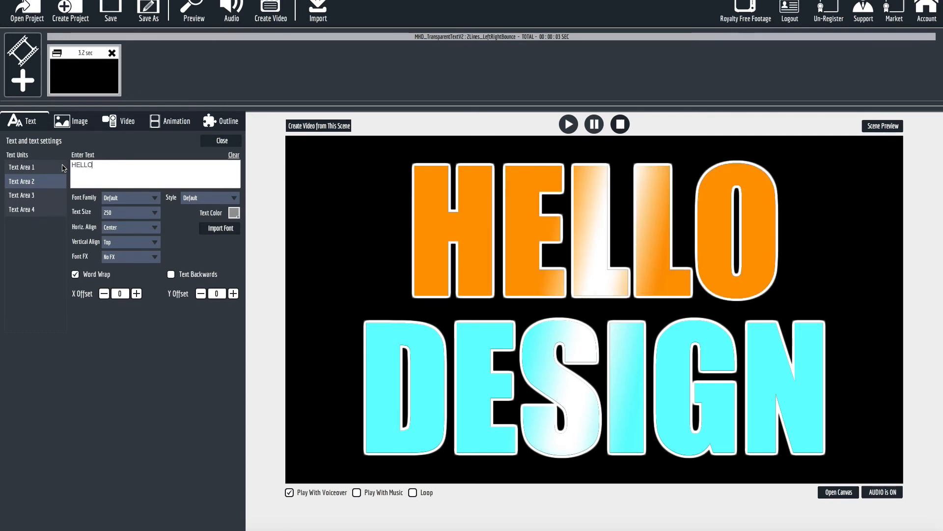
- Replace the second line's fill text in Text Area 3 with "FRIENDS!"
left_click(22, 195)
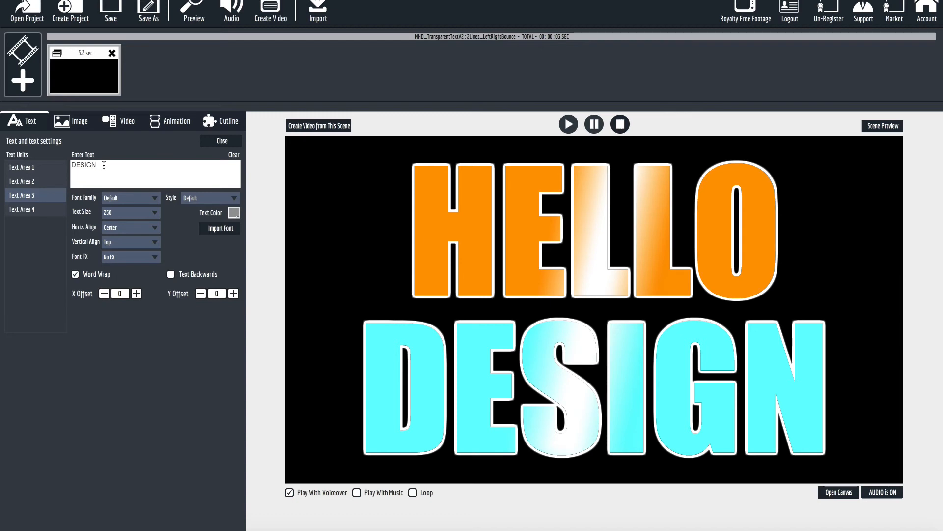
double_click(67, 164)
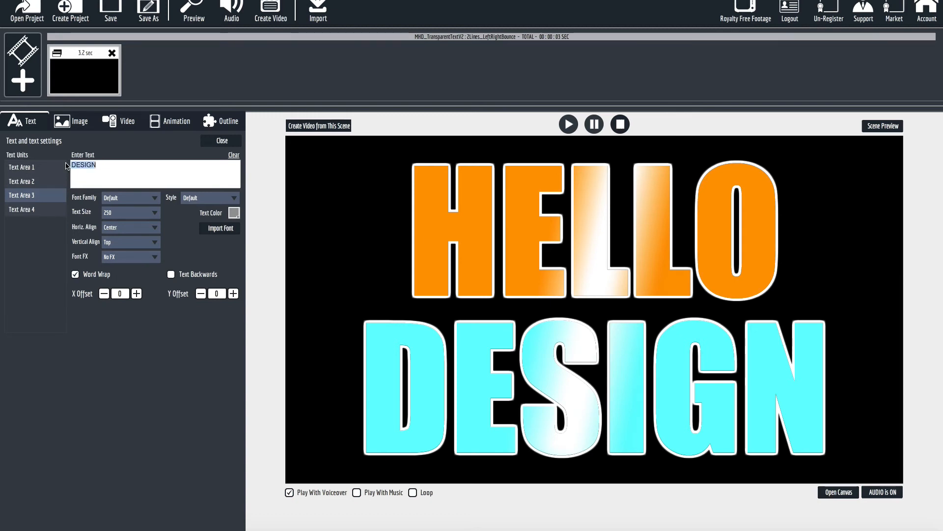
type("FR")
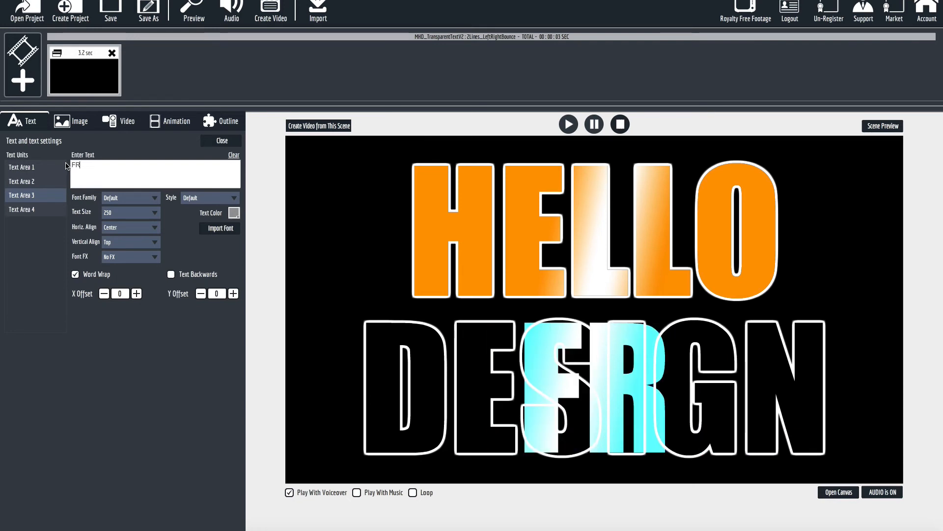
type("IEN")
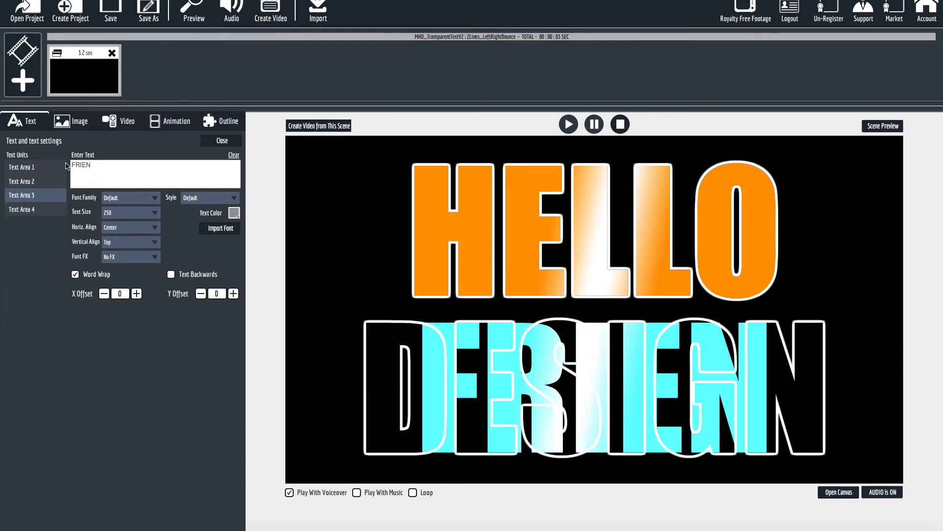
type("DS")
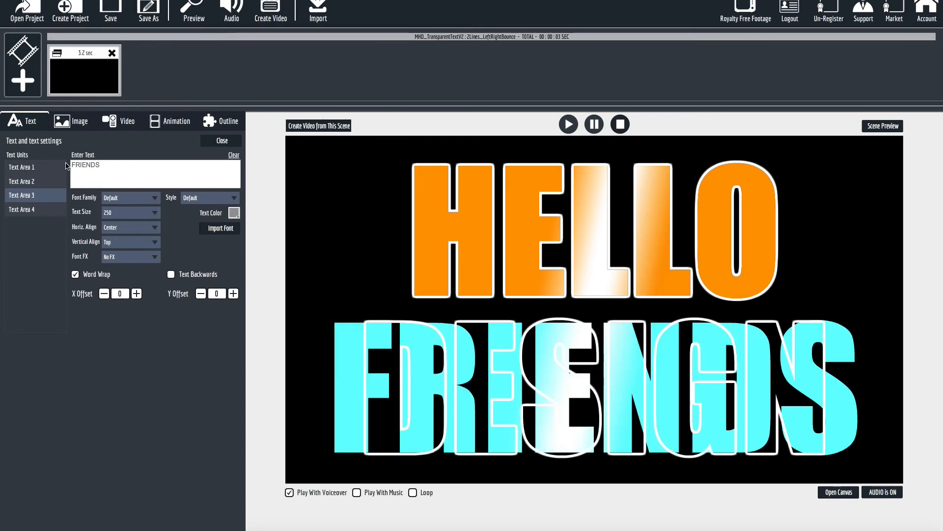
type("!")
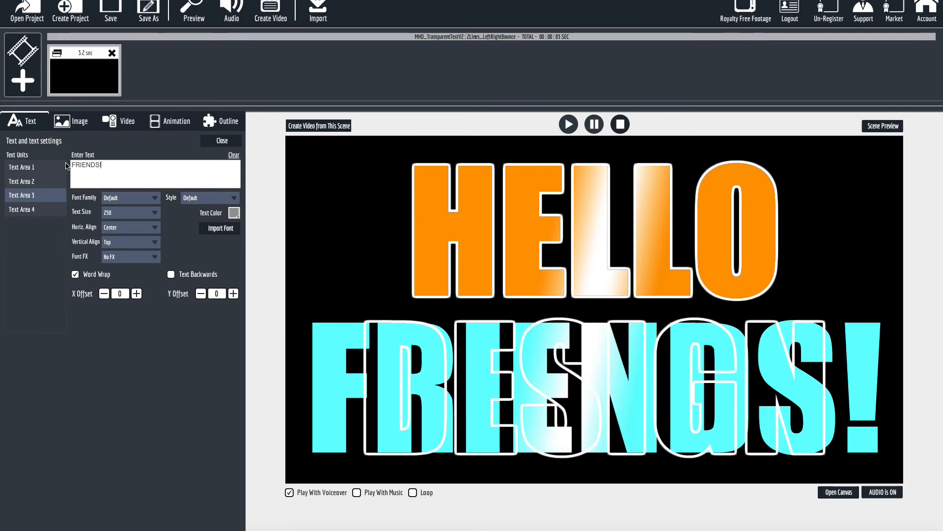
- Replace the second line's outline text in Text Area 4 with "FRIENDS!"
left_click(46, 211)
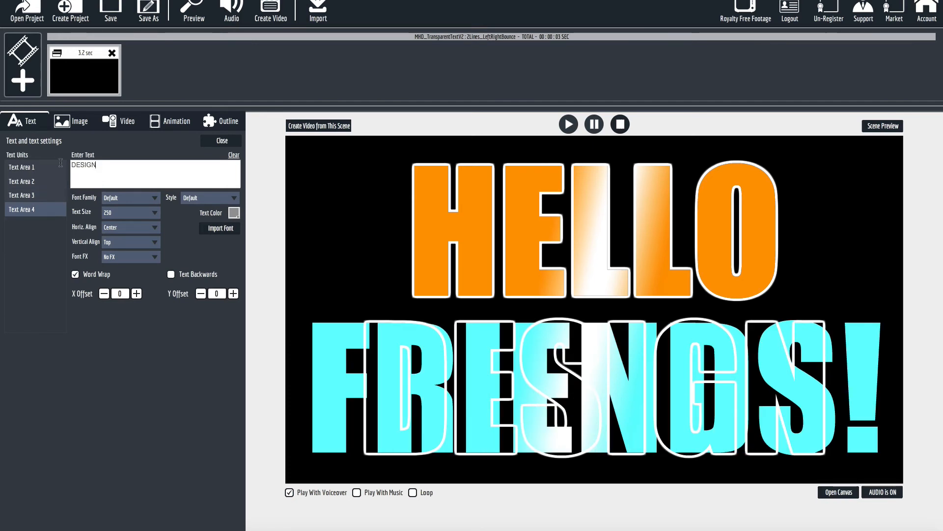
key("ctrl+a")
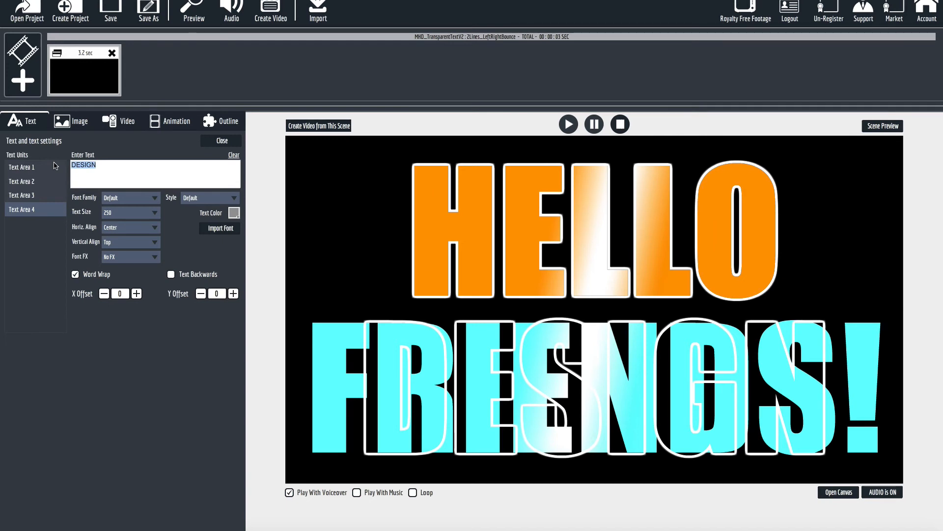
type("FR")
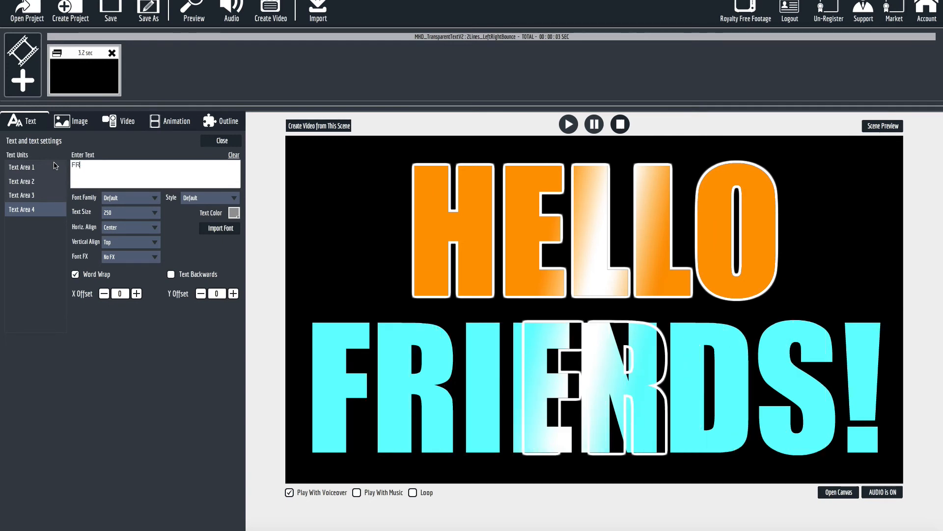
type("IENDS")
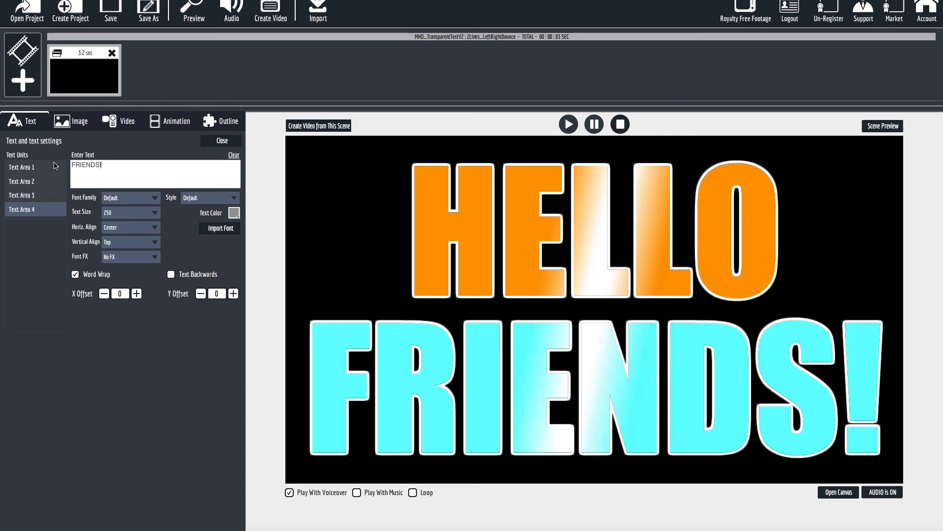
type("!")
- Clear the outline text from Text Area 4 and Text Area 2, and play the scene
left_click(234, 156)
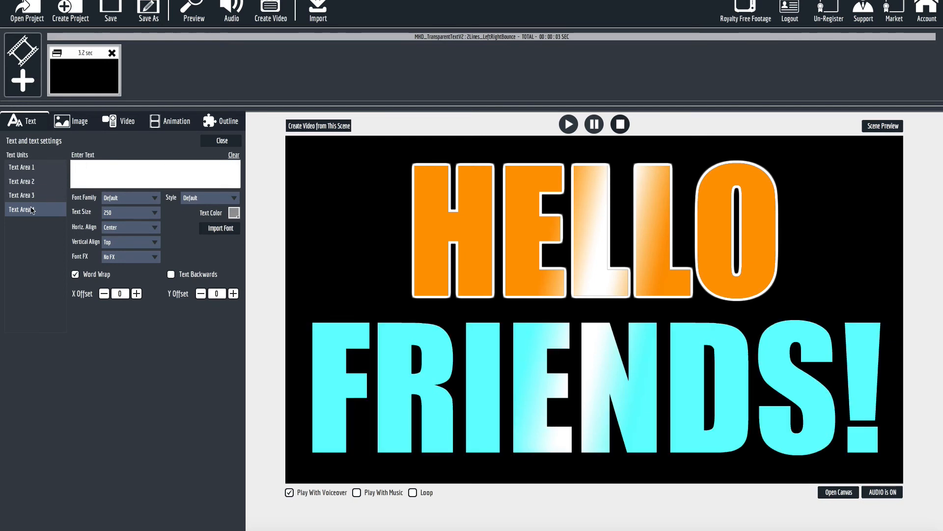
left_click(30, 183)
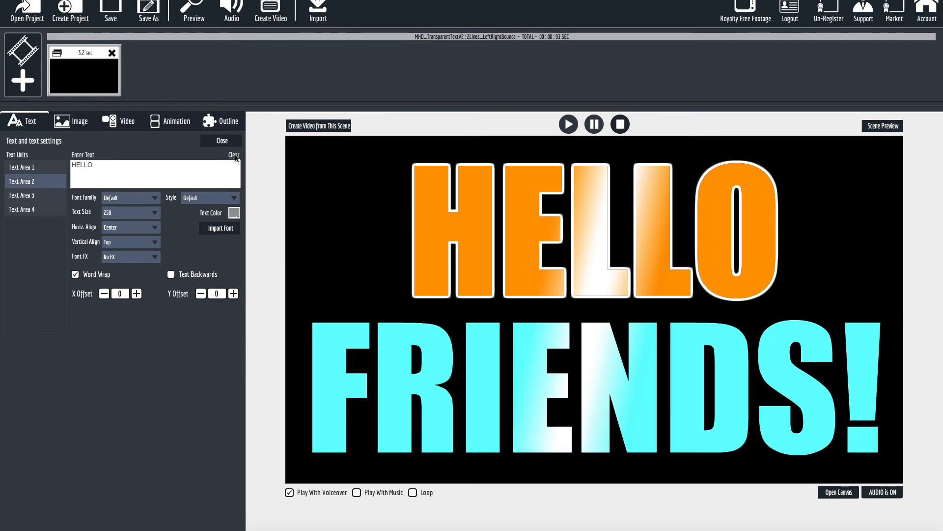
left_click(234, 156)
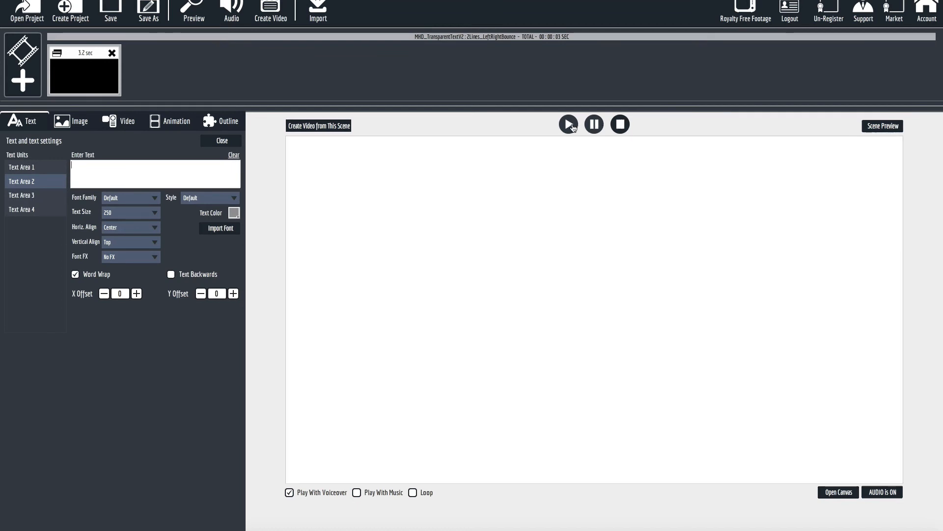
left_click(569, 125)
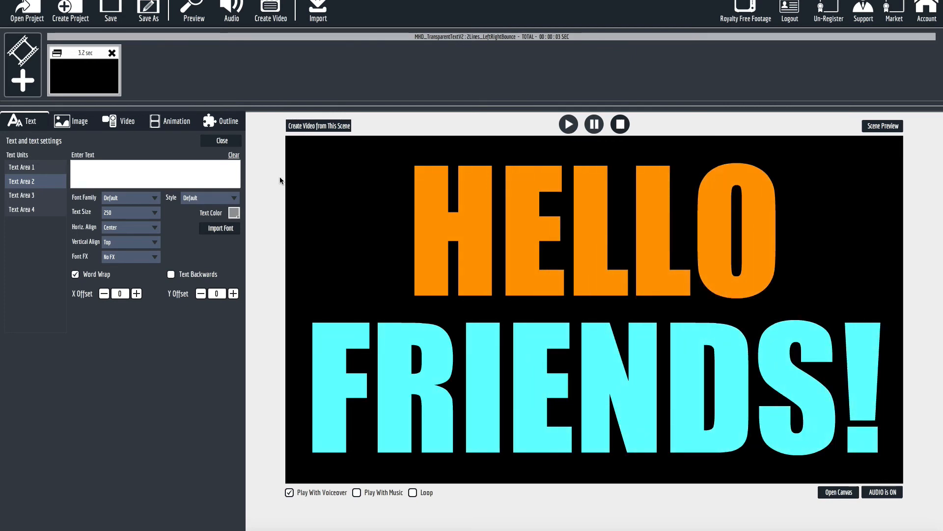
- Delete the existing 2Lines_LeftRightBounce scene and create a new empty scene
left_click(112, 53)
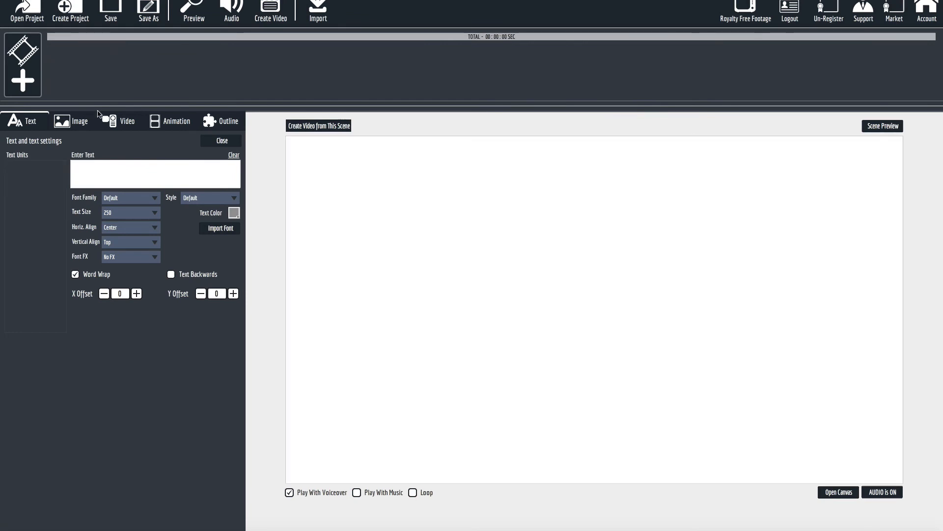
left_click(23, 84)
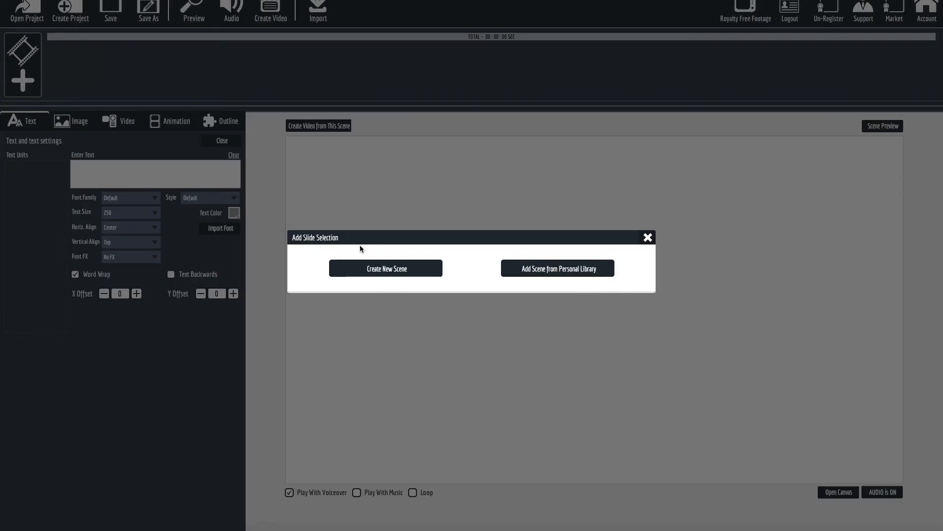
left_click(378, 272)
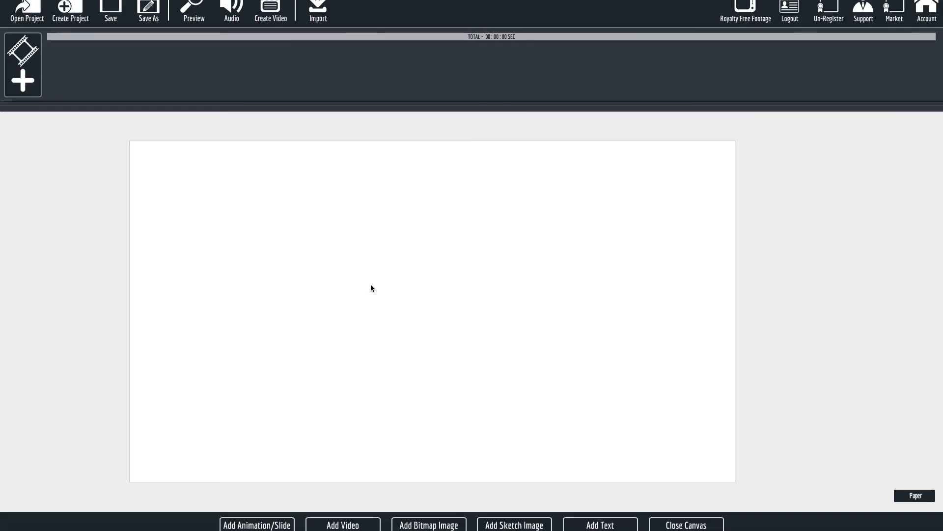
- Add the 3Lines Explaindio slide from the MHD_TransparentTextV2 pack to the canvas with Don't Sketch enabled, and close the canvas
left_click(273, 521)
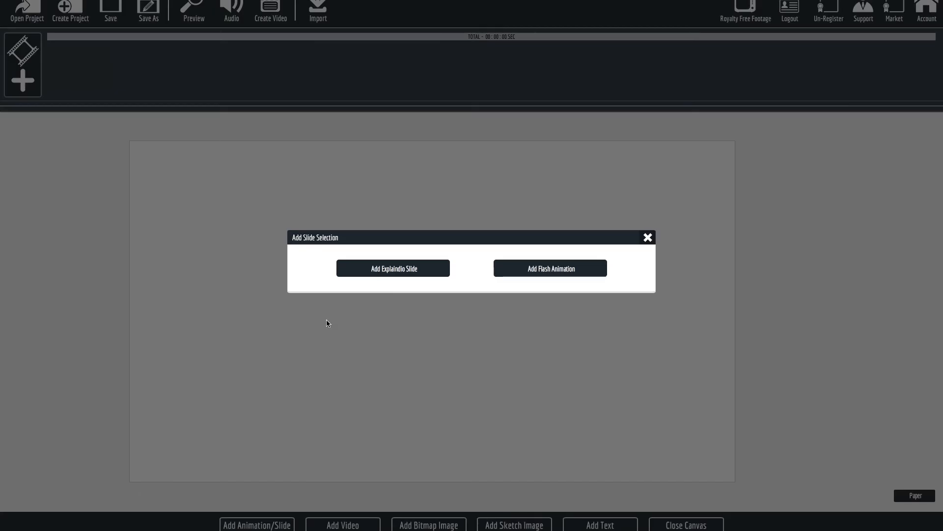
left_click(371, 268)
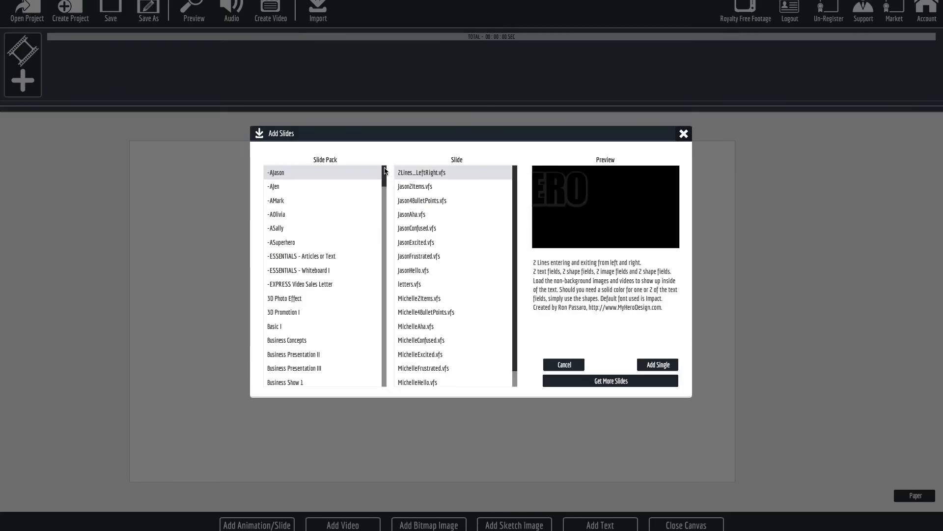
left_click(387, 275)
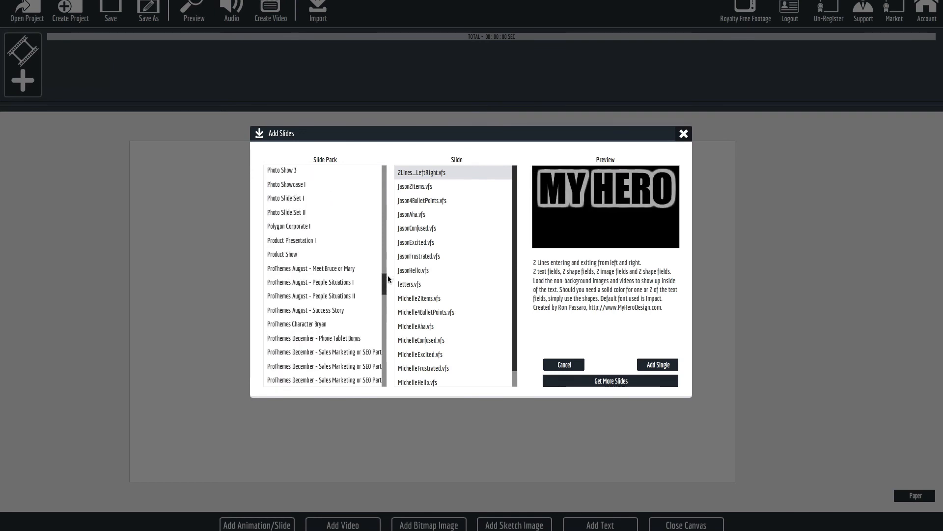
scroll(388, 264, "up", 4)
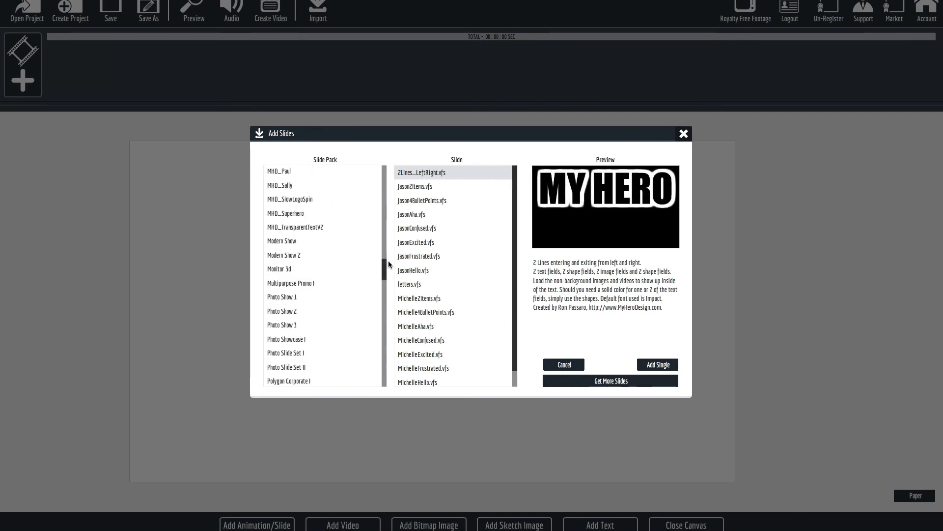
left_click(319, 227)
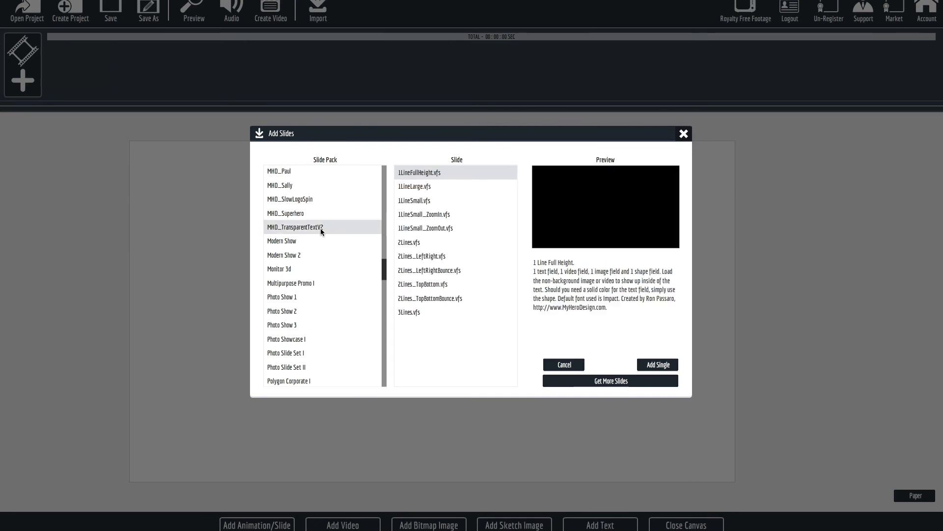
left_click(412, 312)
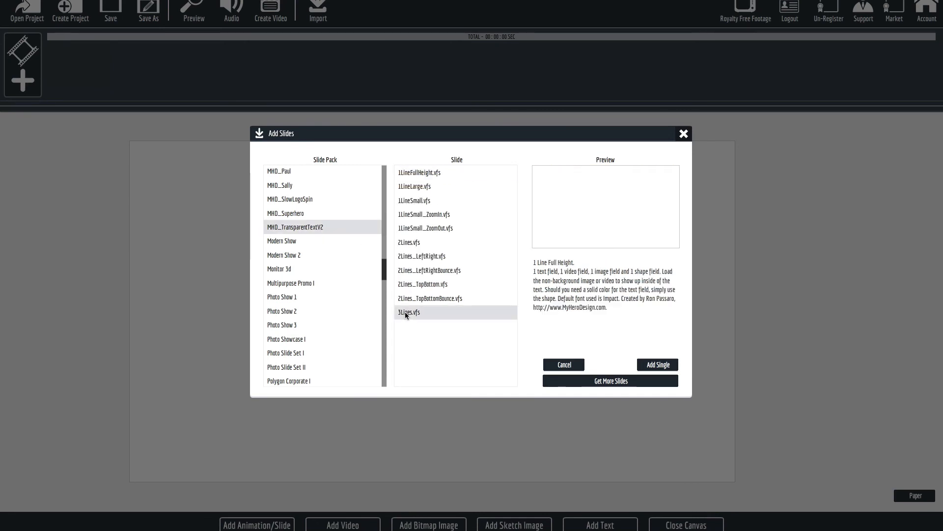
left_click(654, 365)
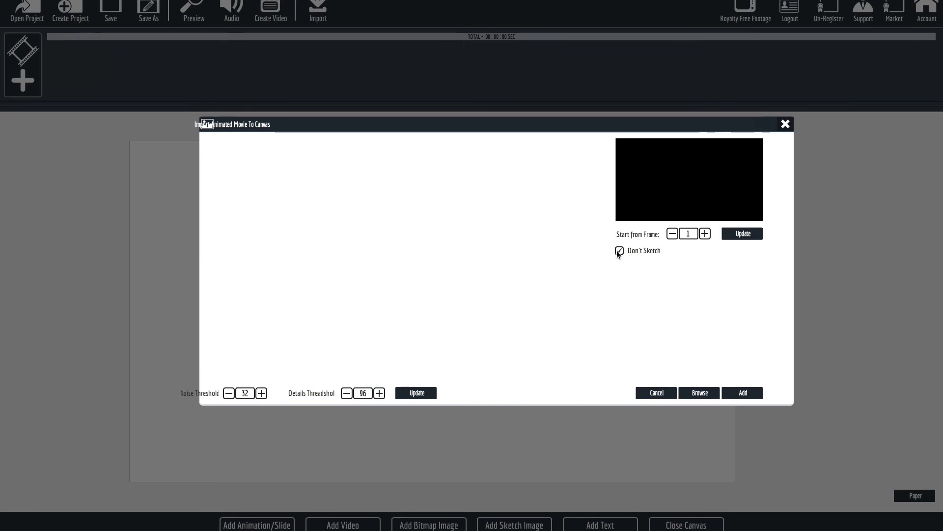
left_click(744, 393)
left_click(674, 525)
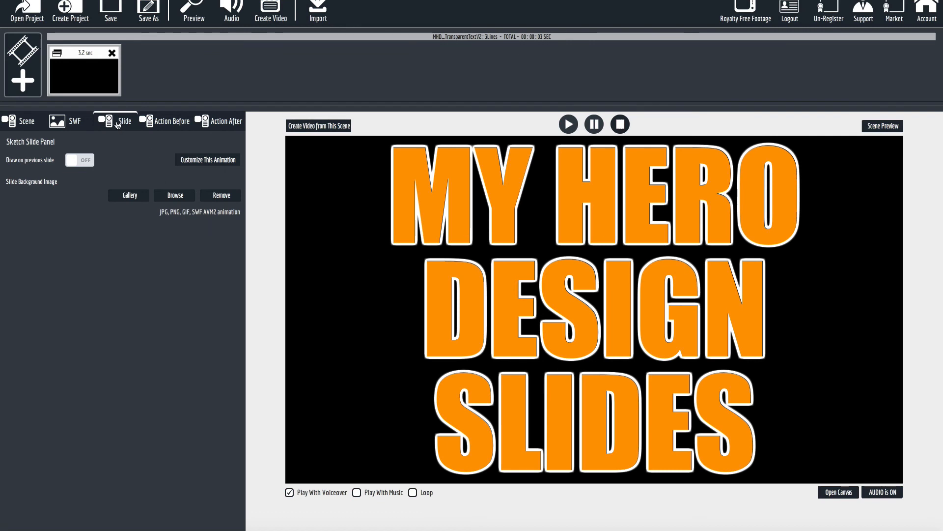
- Open the slide's animation customization and replace the text in Text Area 1 with "HOW IS", "EVERYONE" and "DOING?" on three lines
left_click(192, 162)
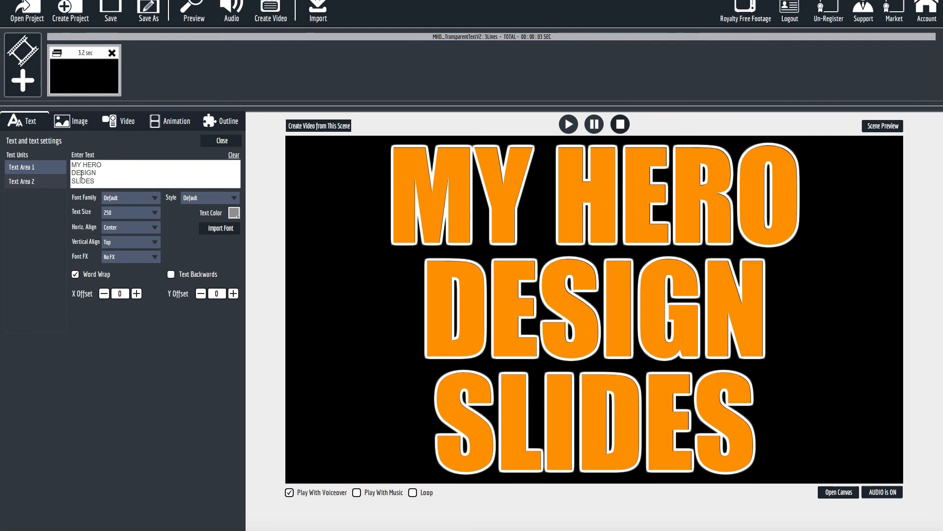
left_click_drag(100, 181, 67, 162)
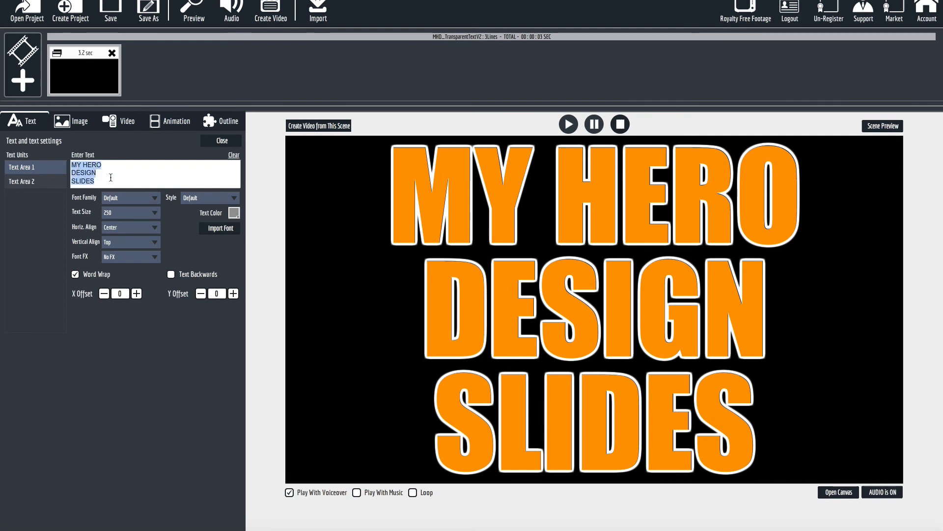
type("H")
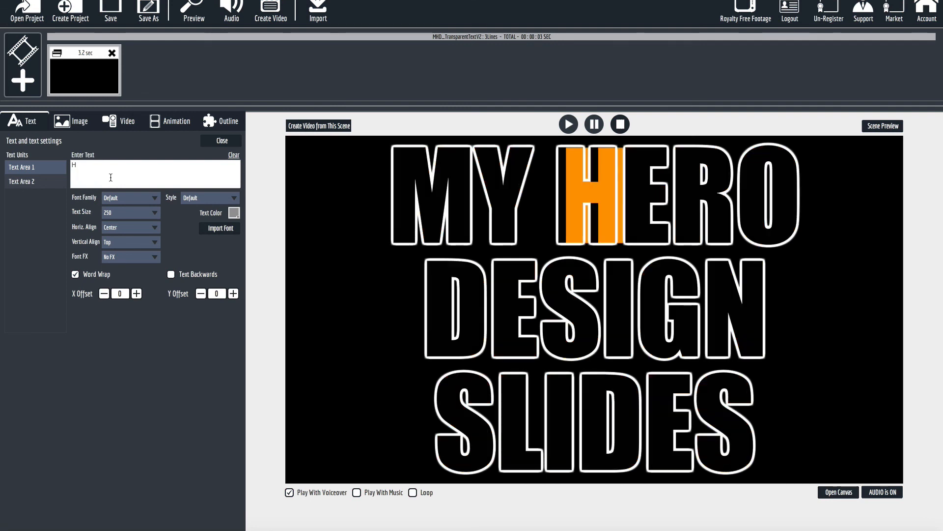
type("OW IS ")
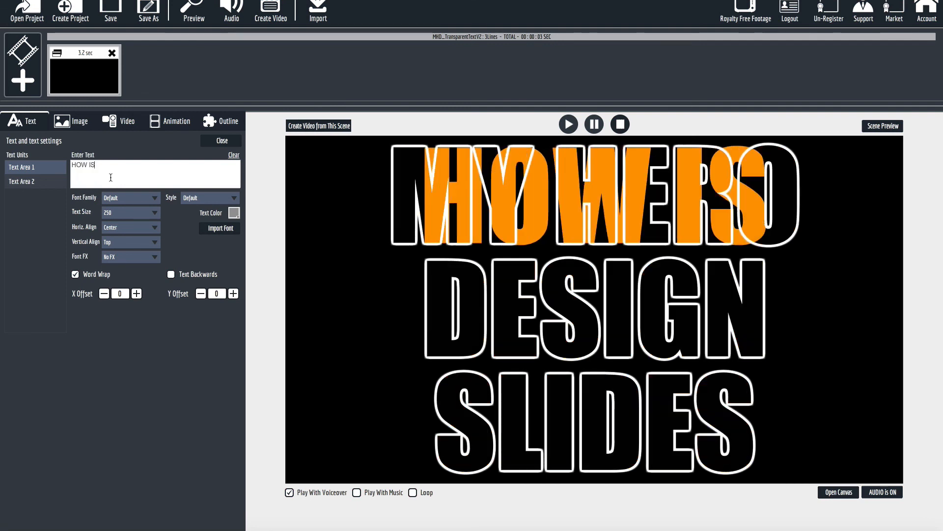
type("EVER")
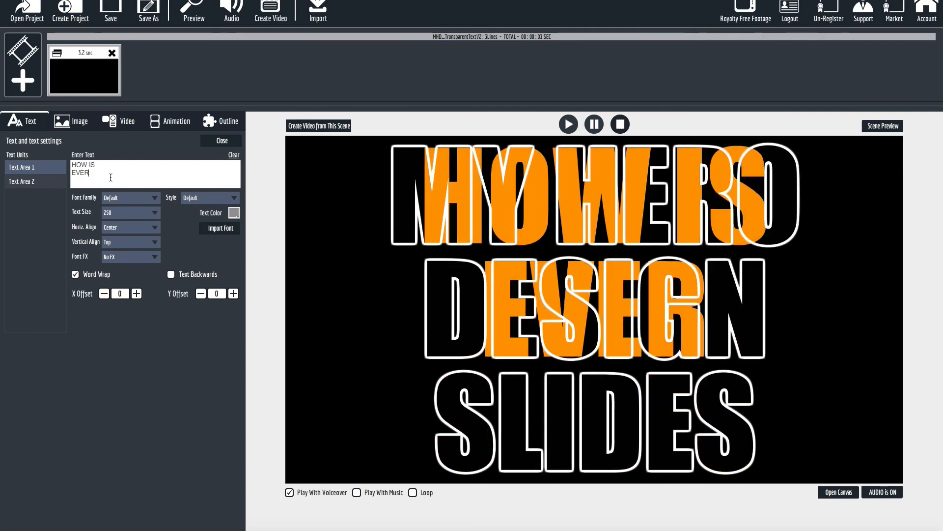
type("YONE")
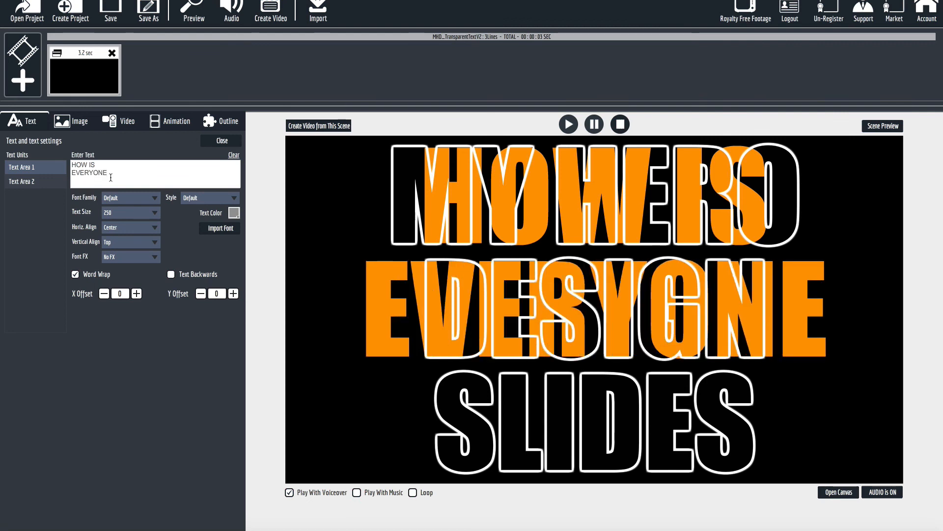
key("Return")
type("DOING?")
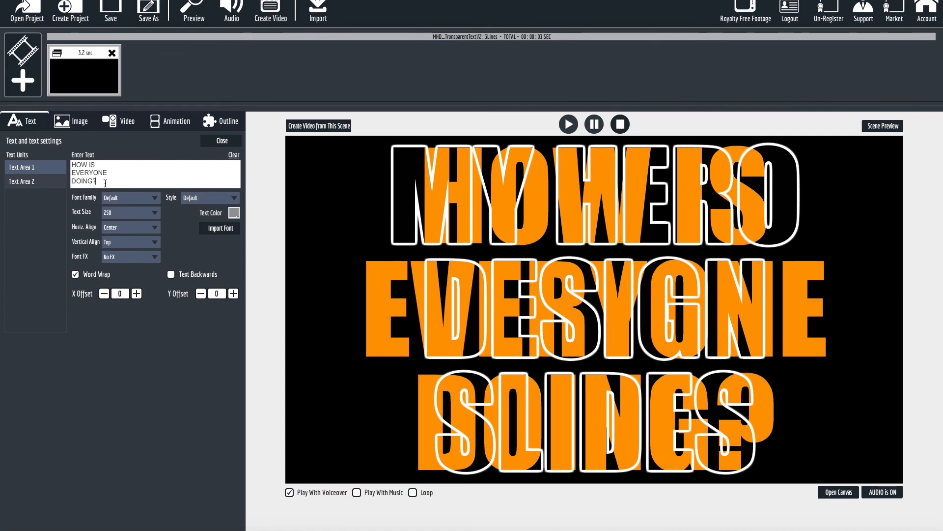
- Copy the three-line text from Text Area 1 and paste it over the outline text in Text Area 2
left_click(69, 163, "shift")
key("ctrl+c")
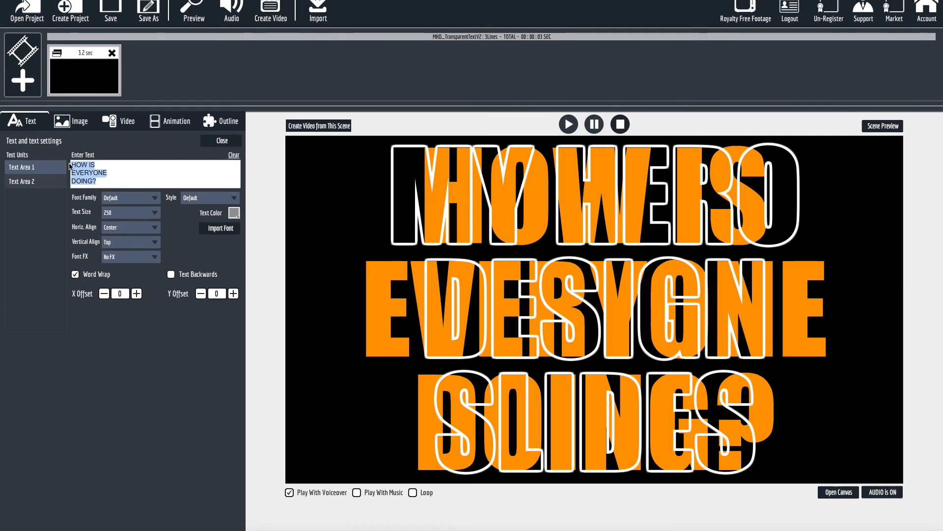
left_click(32, 181)
left_click(110, 182)
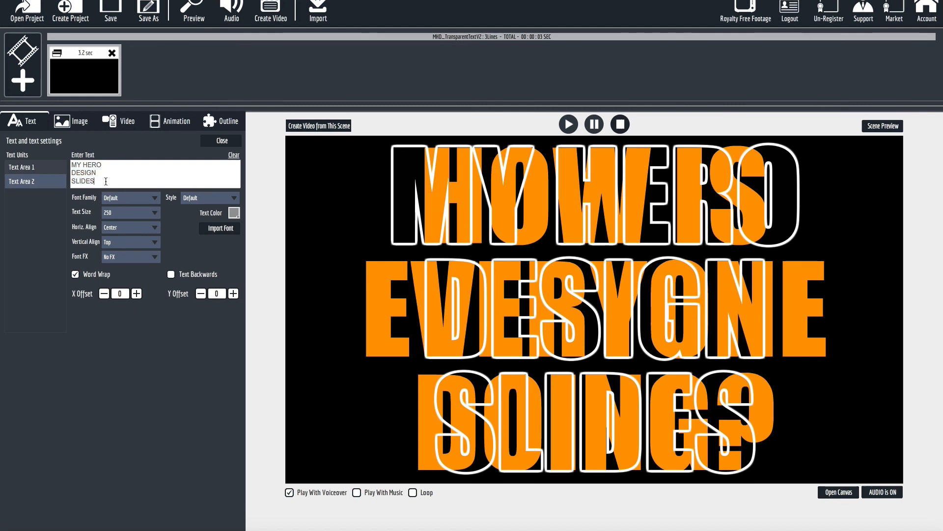
left_click(70, 164, "shift")
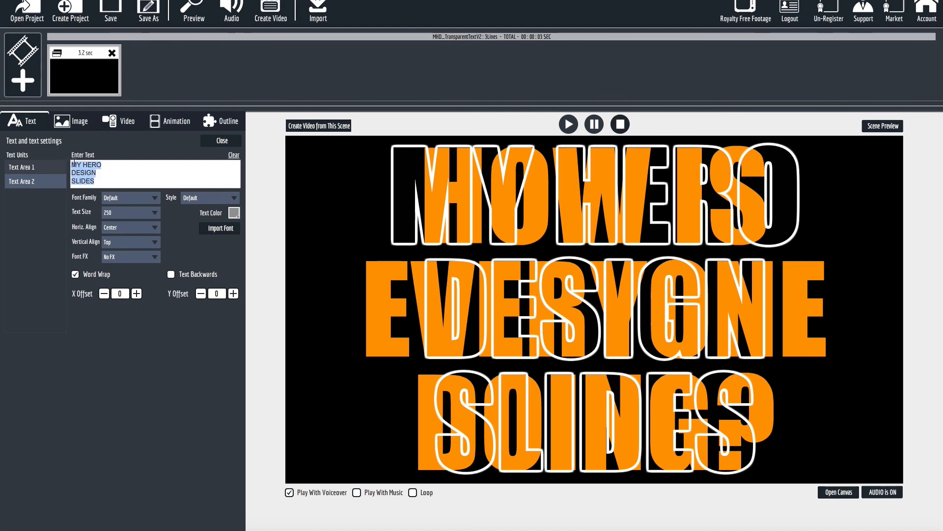
key("ctrl+v")
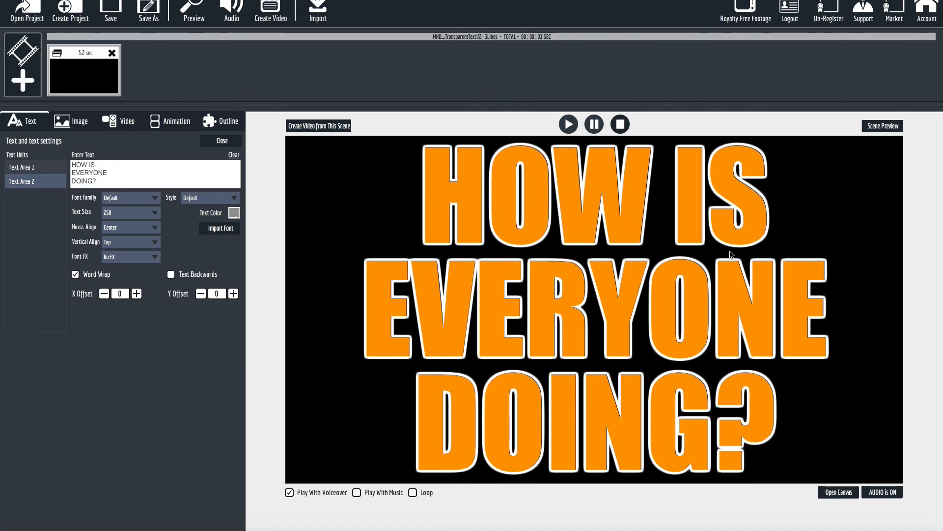